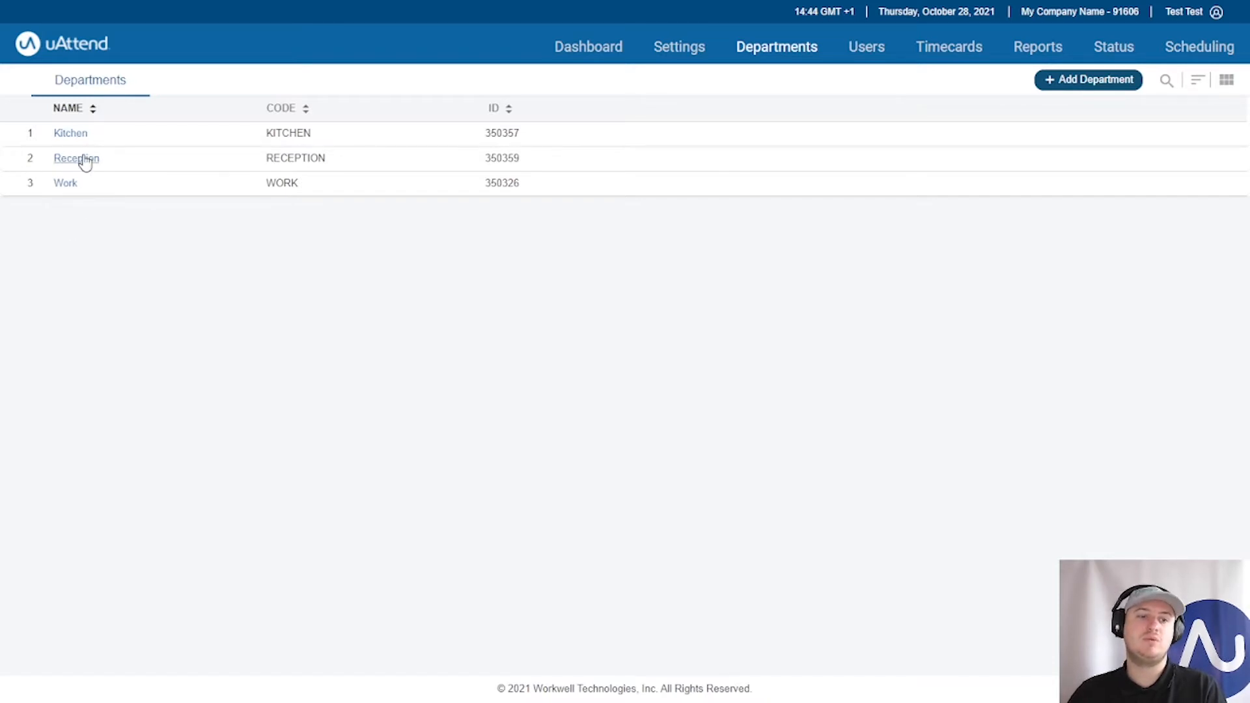
Open the Reception department's overtime rules and check the daily overtime type
click(85, 159)
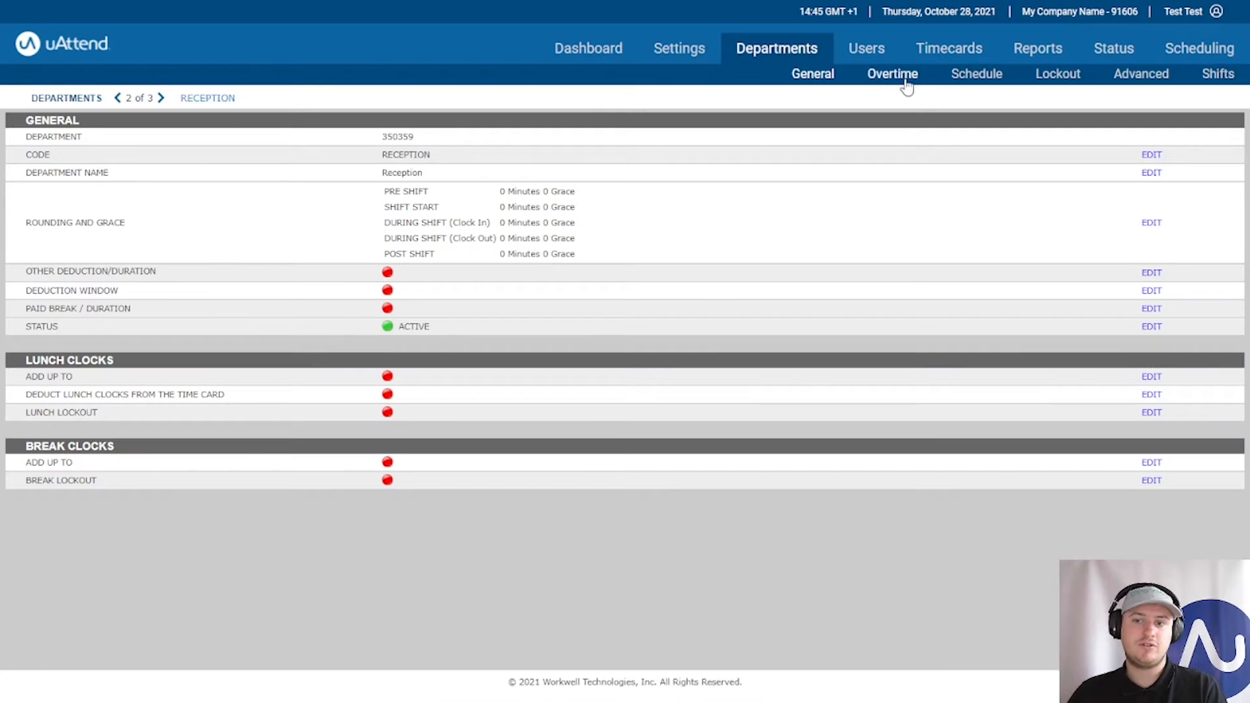
click(902, 85)
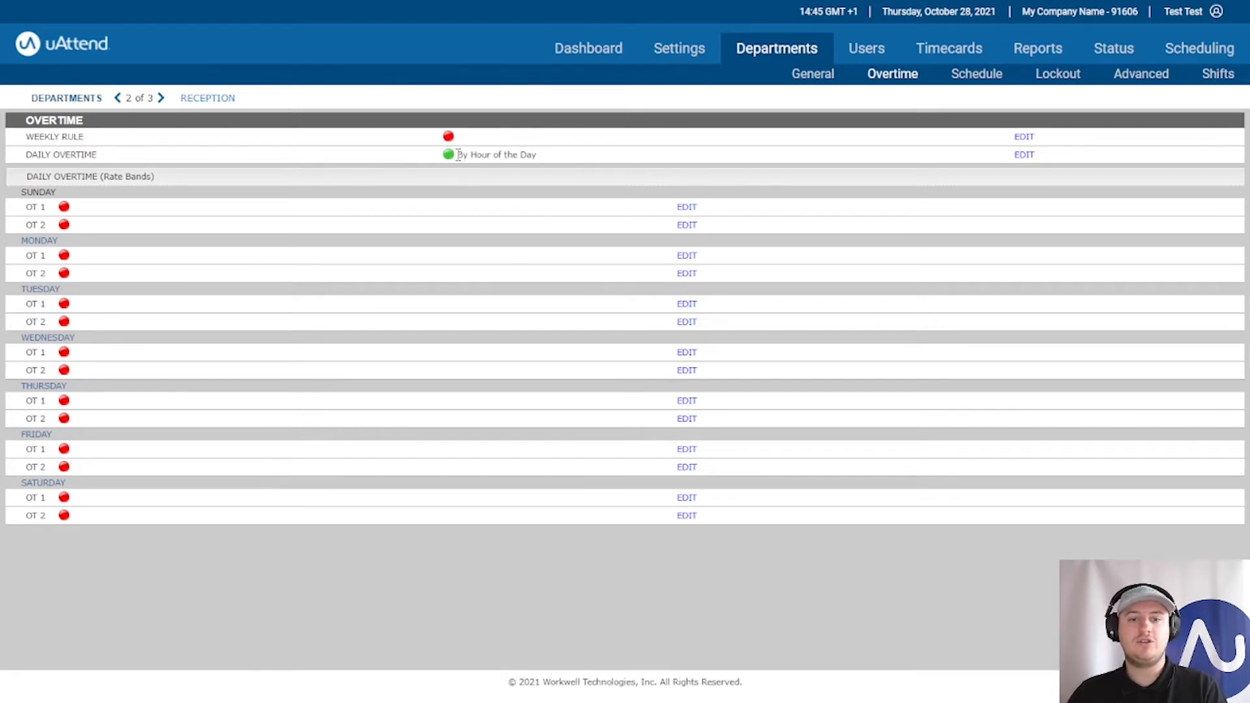
drag(456, 156, 540, 156)
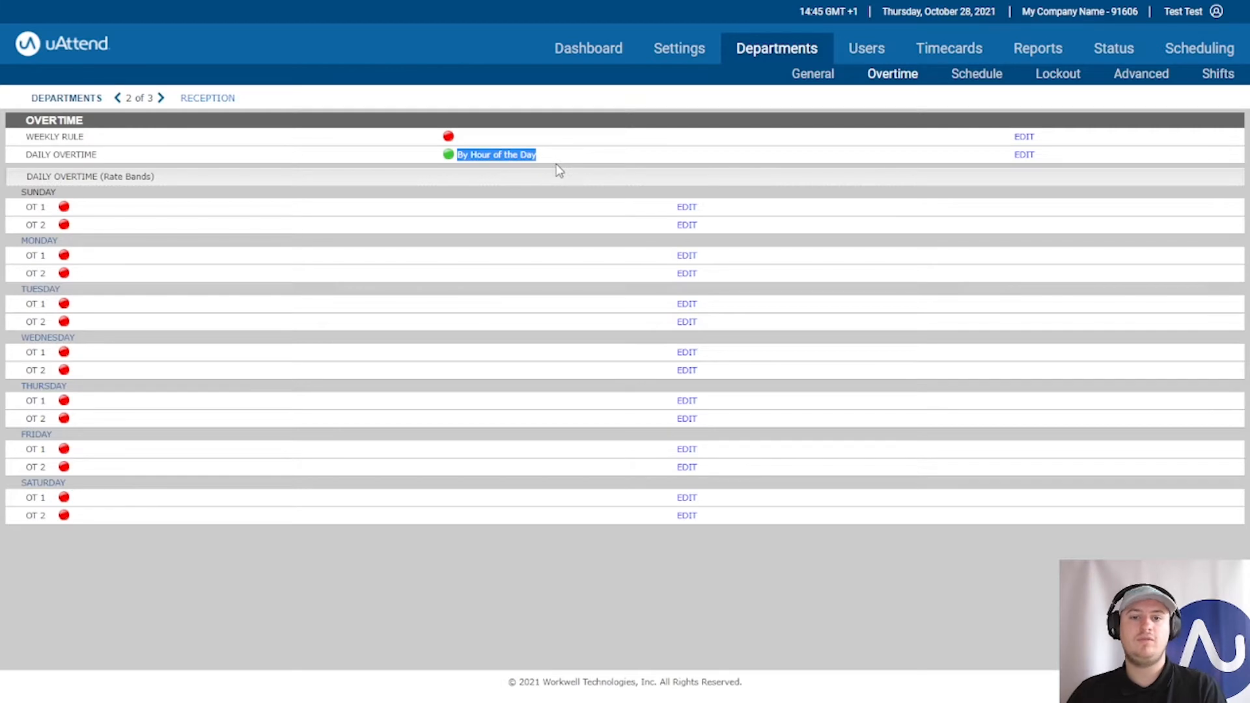
click(556, 164)
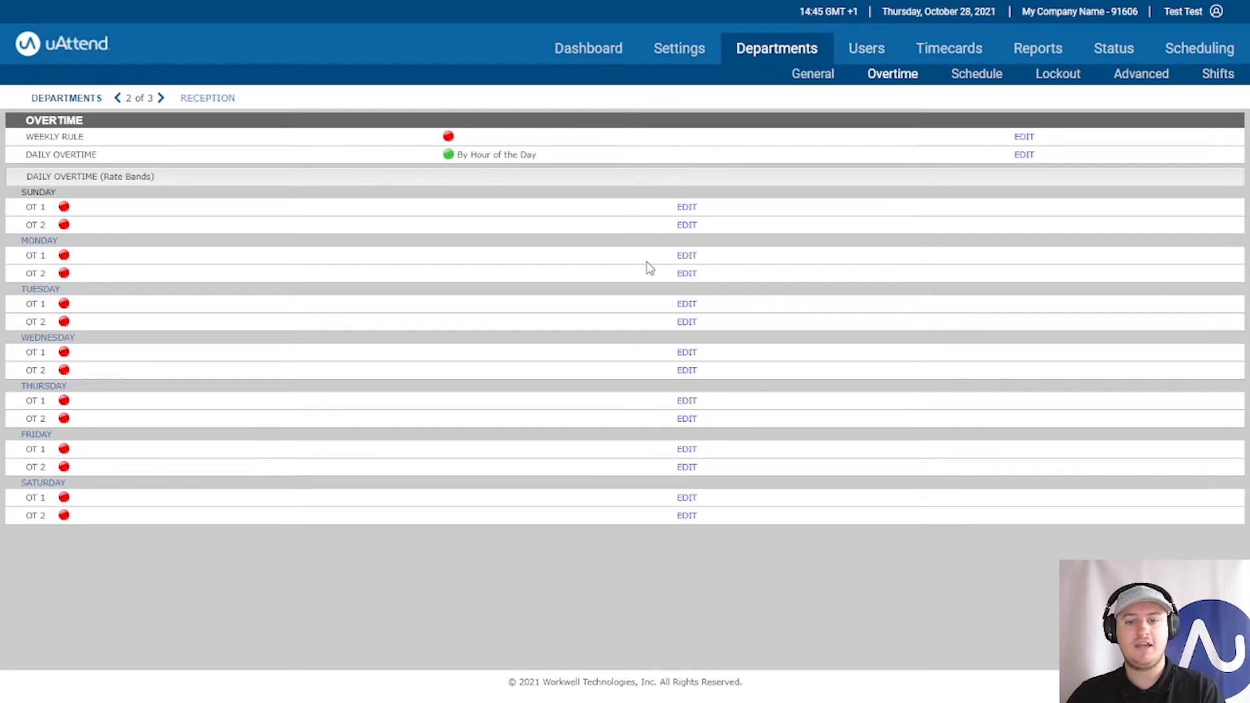
Set Monday's OT 1 rate band to run from 17:00 to 23:59
click(687, 256)
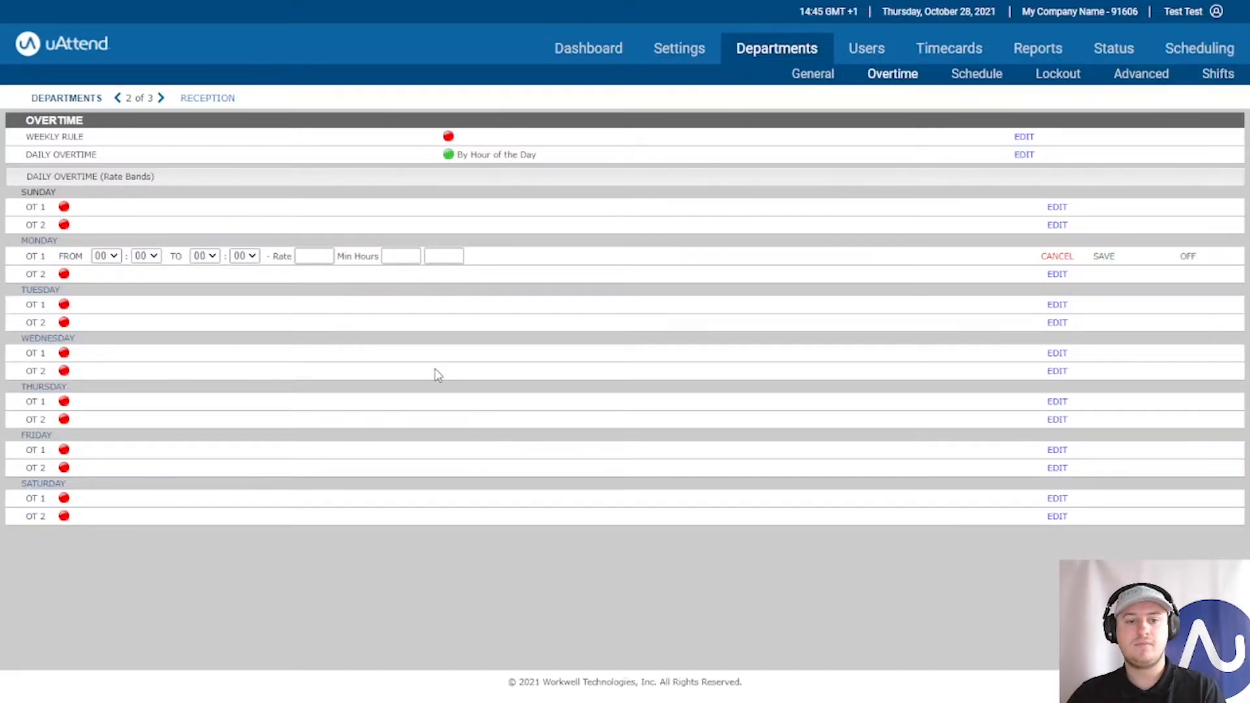
click(116, 259)
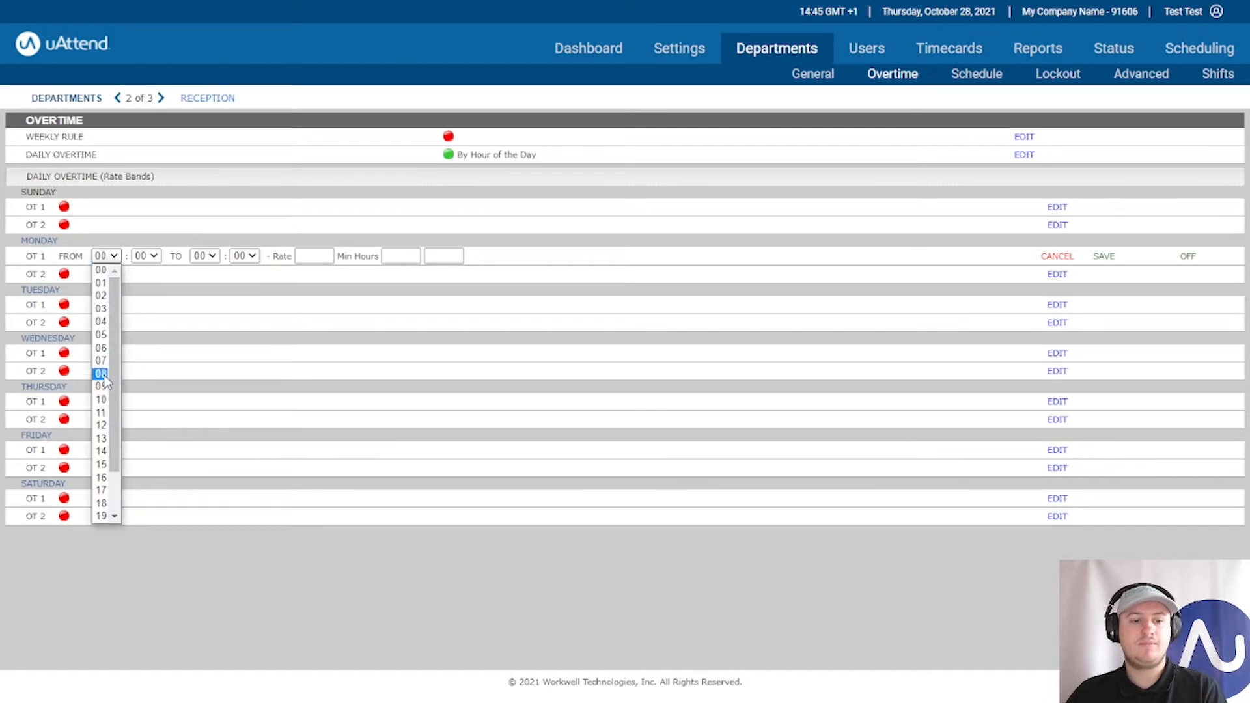
scroll(104, 407, down, 1)
click(99, 437)
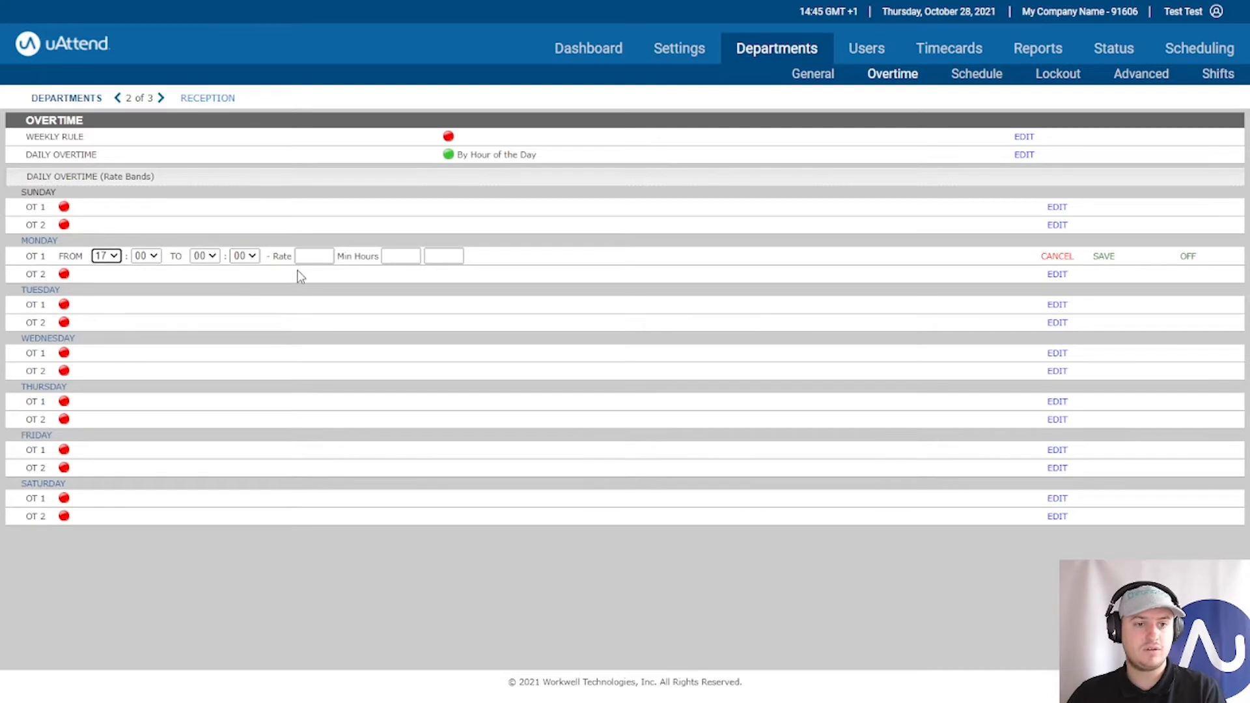
click(210, 257)
scroll(202, 391, down, 2)
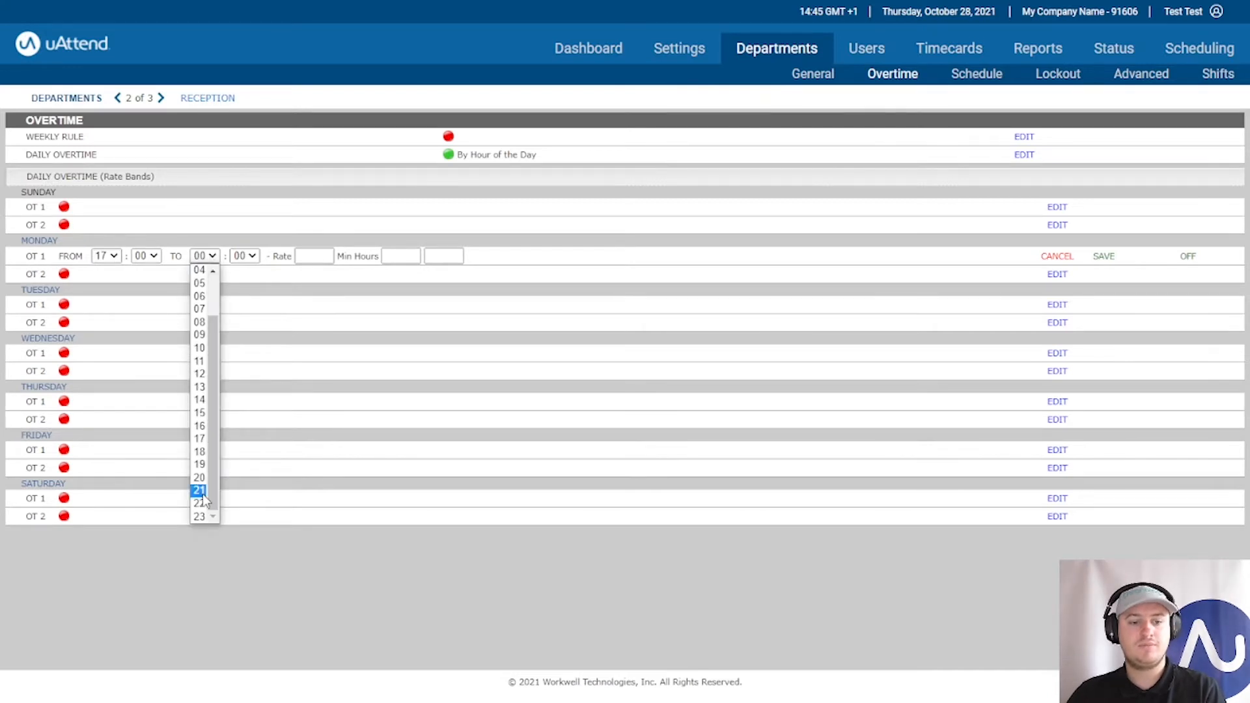
click(202, 513)
click(242, 256)
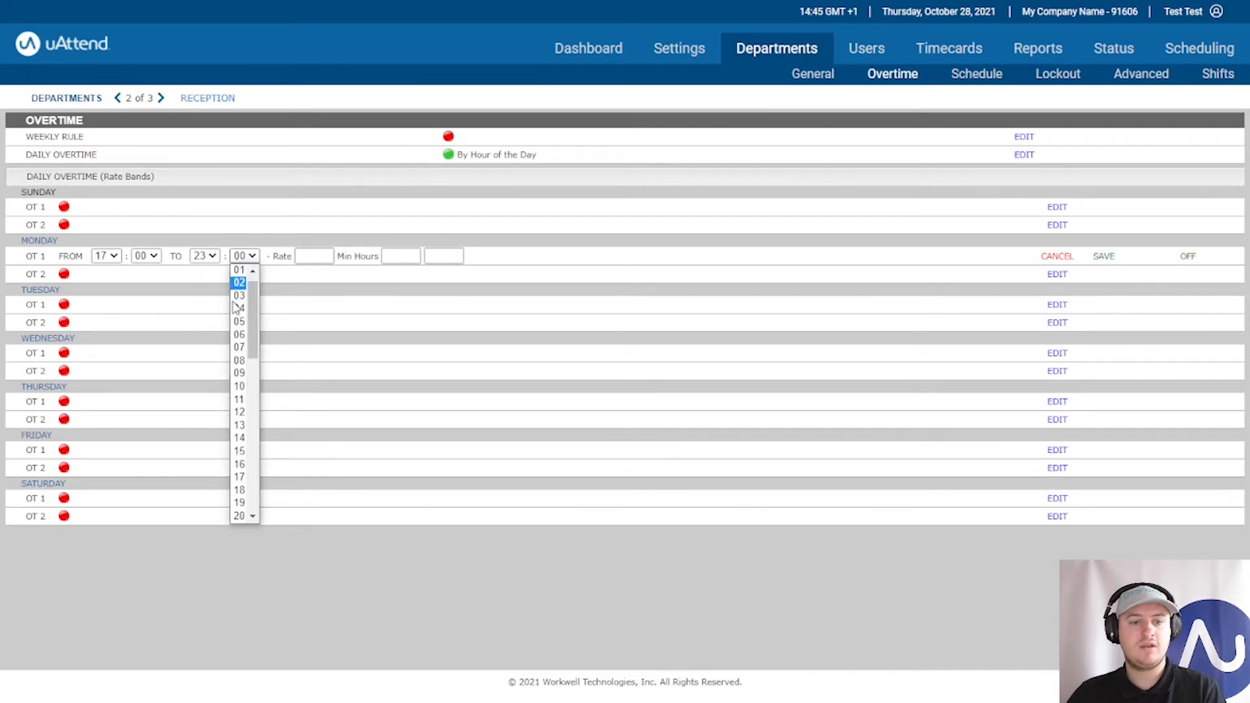
scroll(235, 423, down, 8)
click(239, 514)
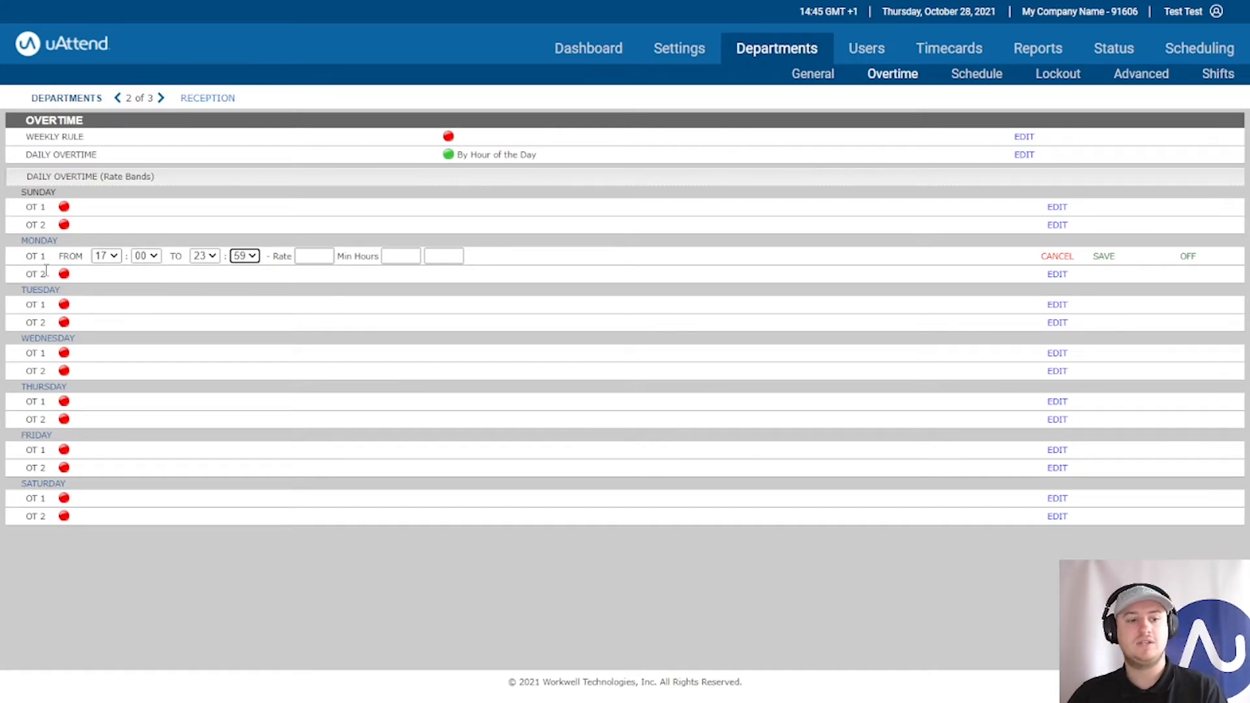
drag(17, 242, 59, 242)
click(268, 300)
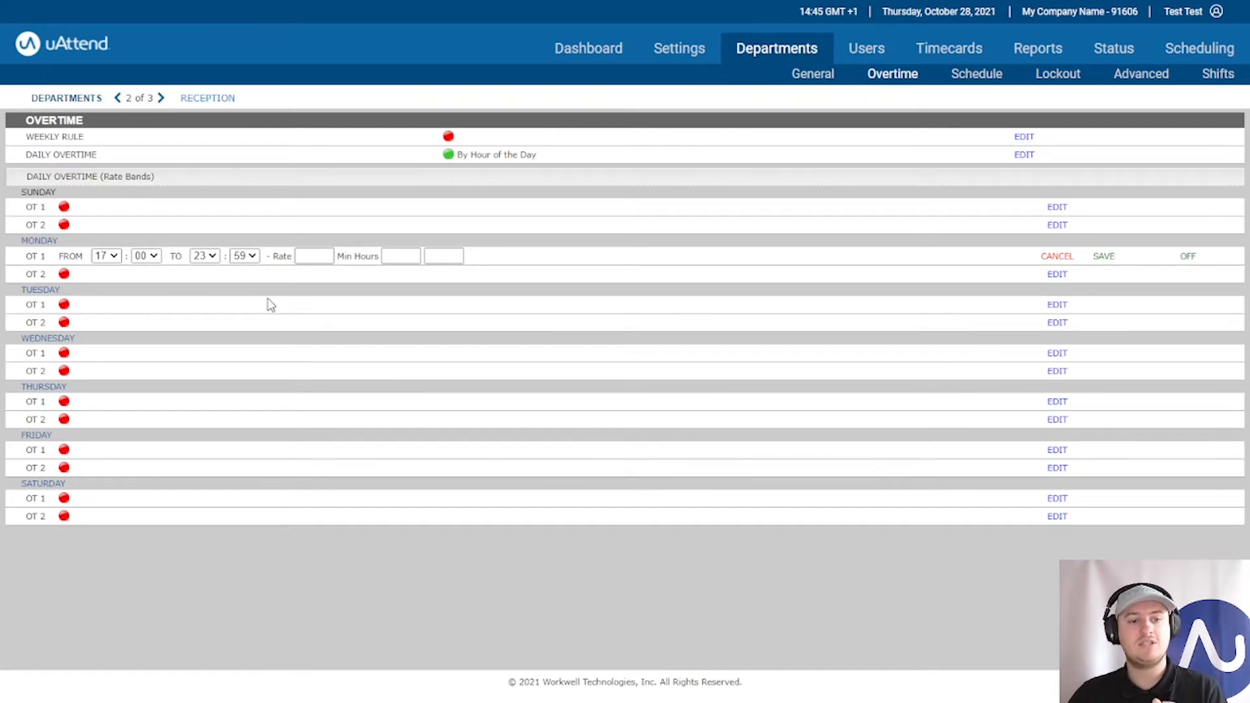
Give Monday's OT 1 band a rate of 1.5 and a minimum of 15 minutes, and save it
click(327, 251)
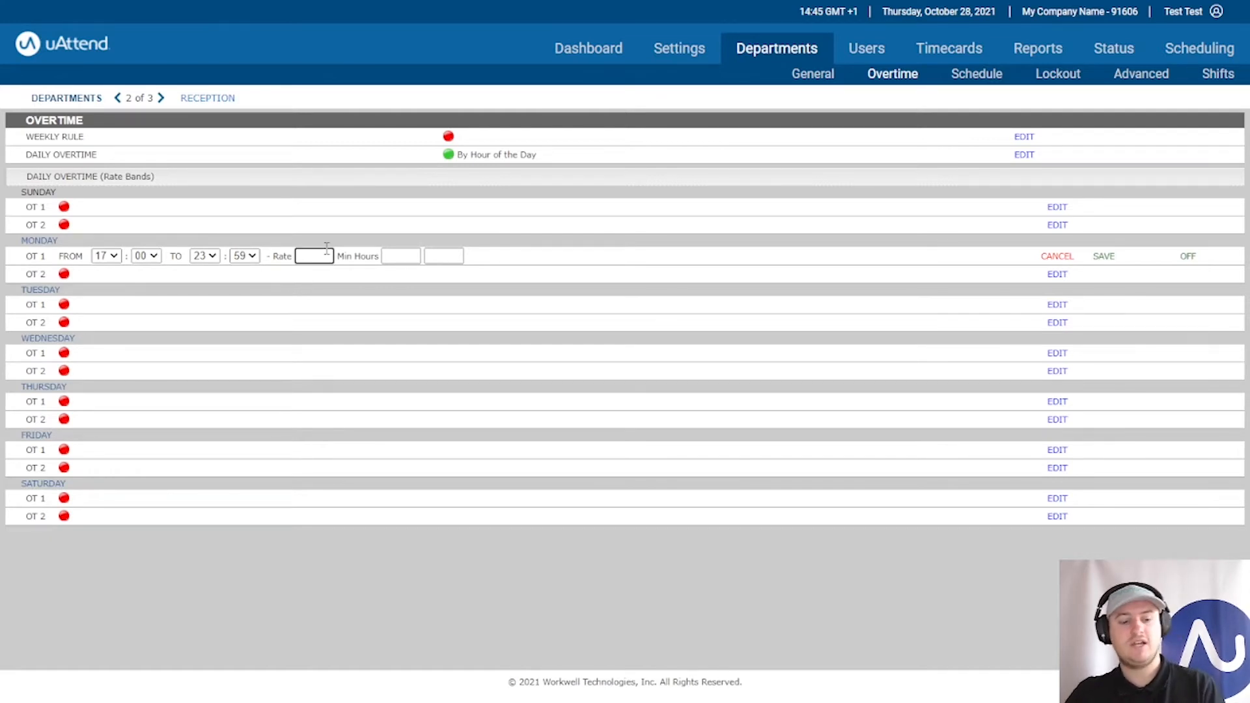
text(1.5)
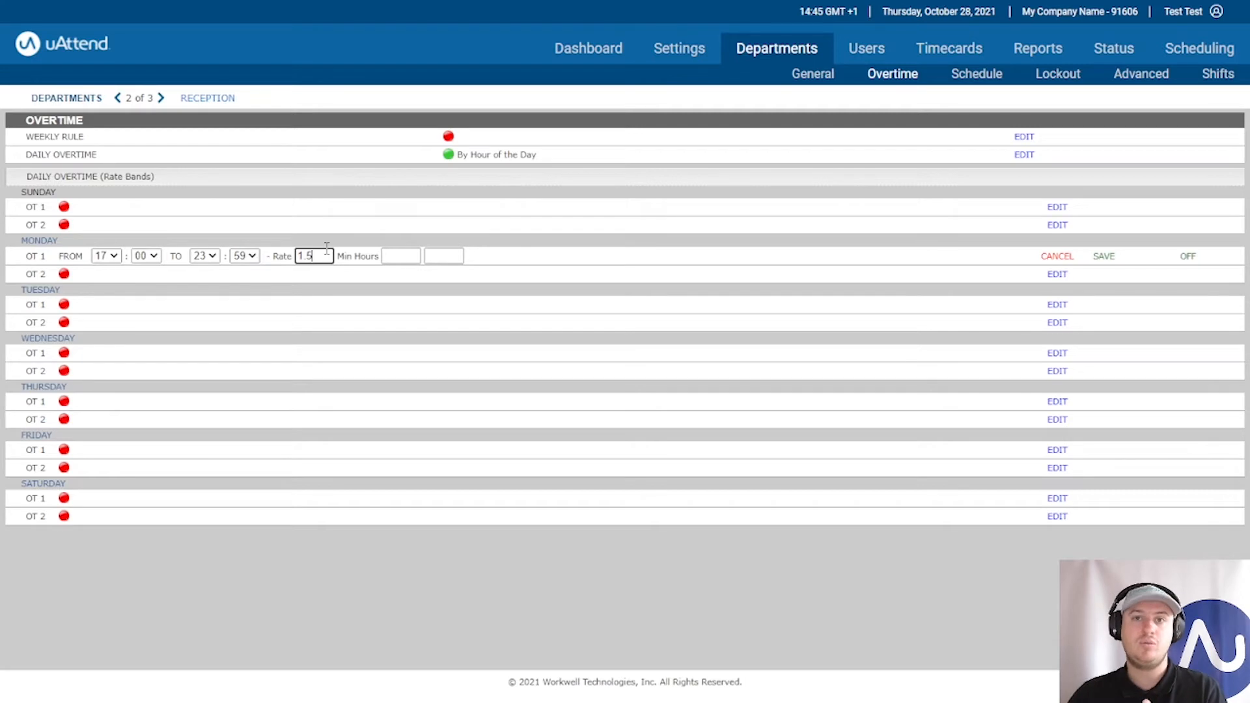
click(372, 274)
drag(344, 257, 384, 257)
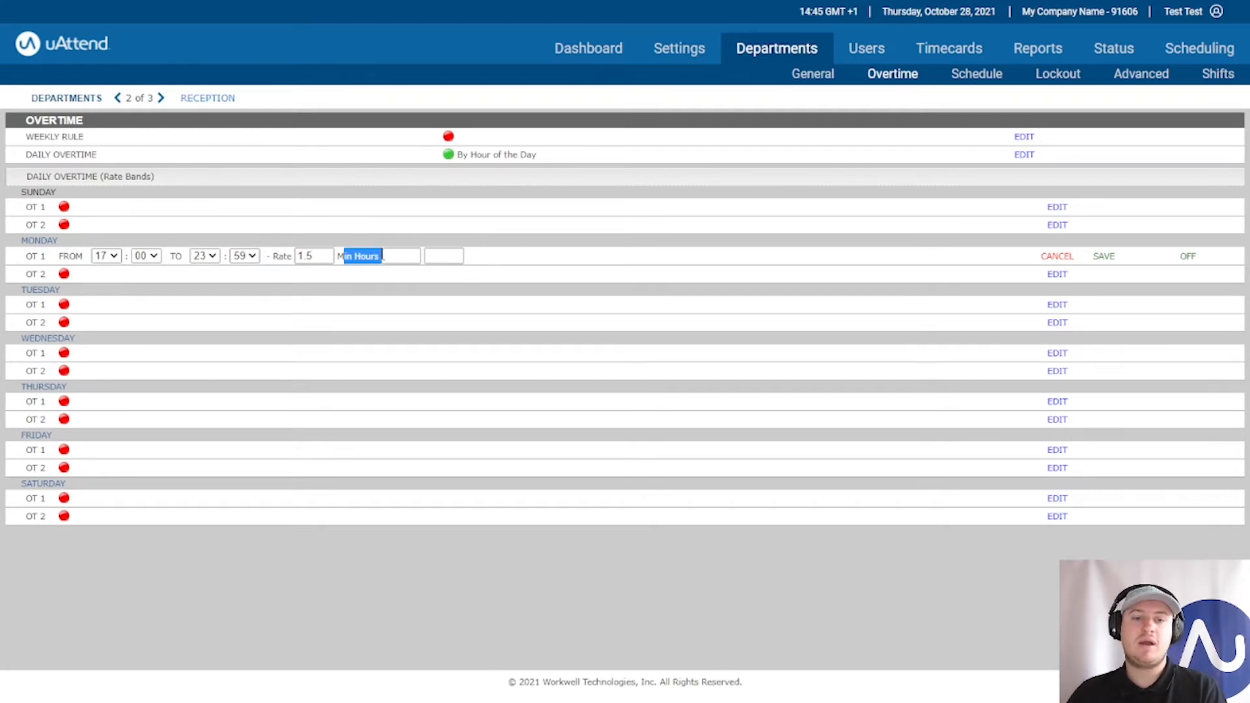
click(369, 300)
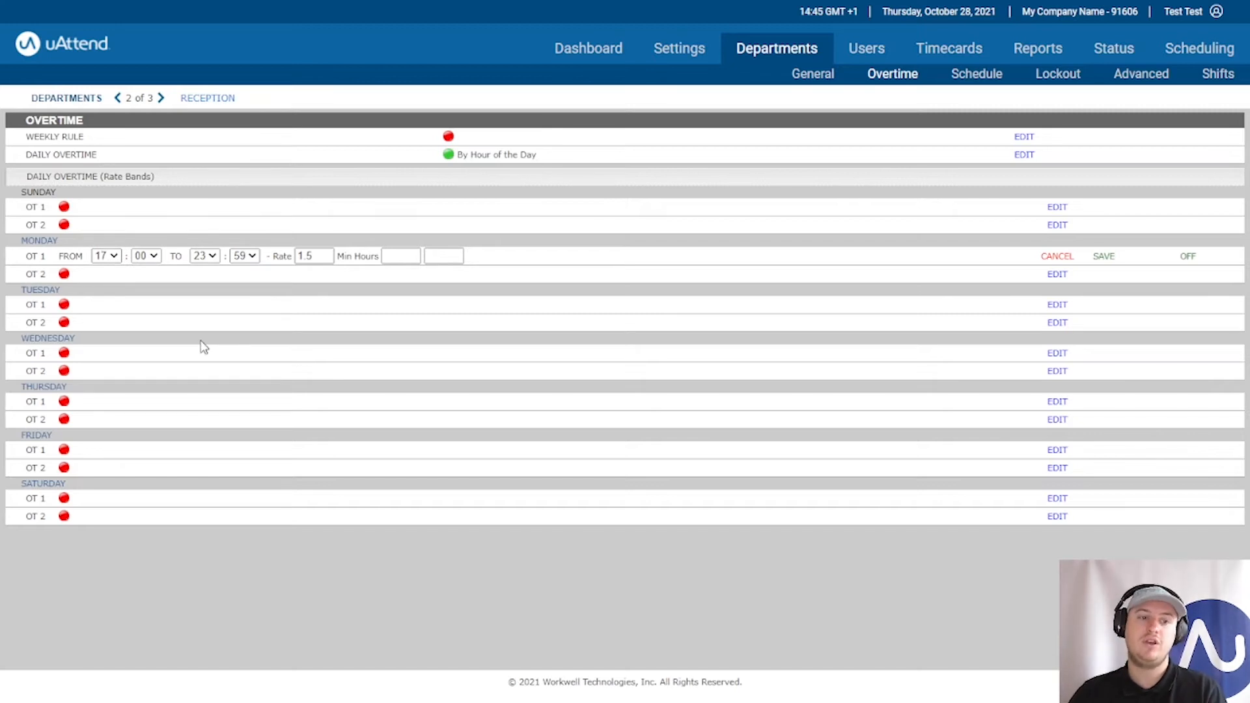
click(453, 254)
text(1)
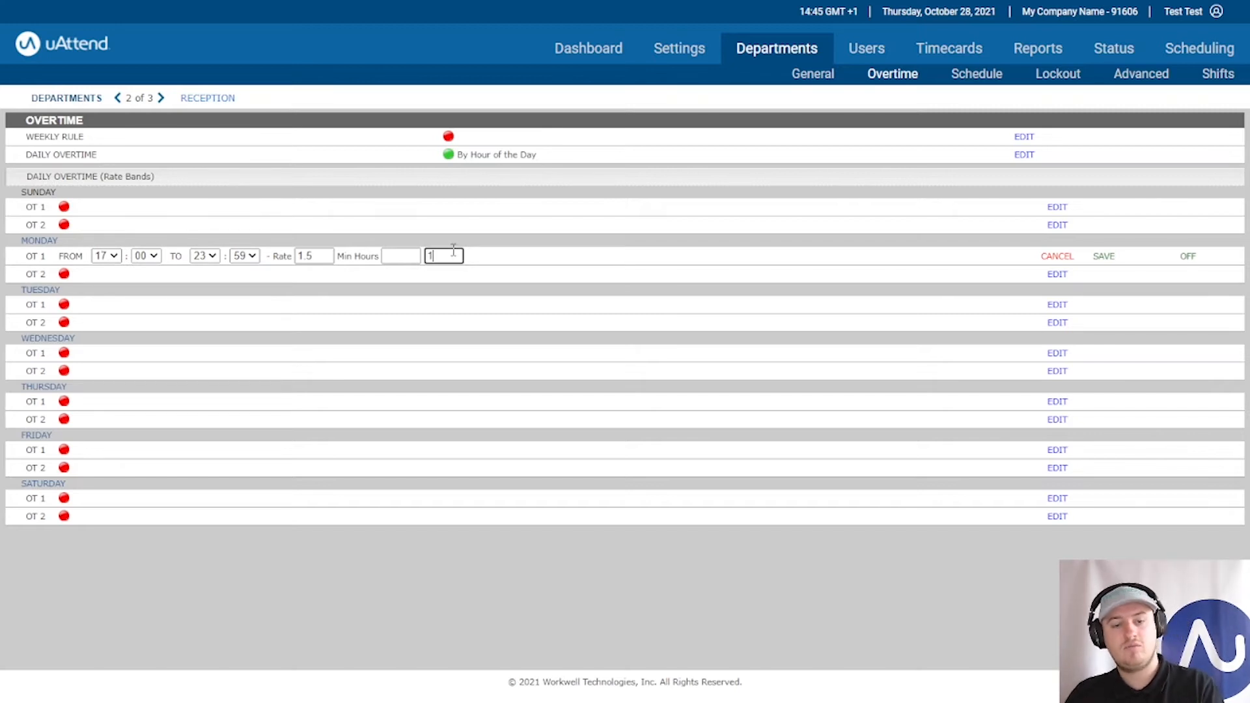
text(5)
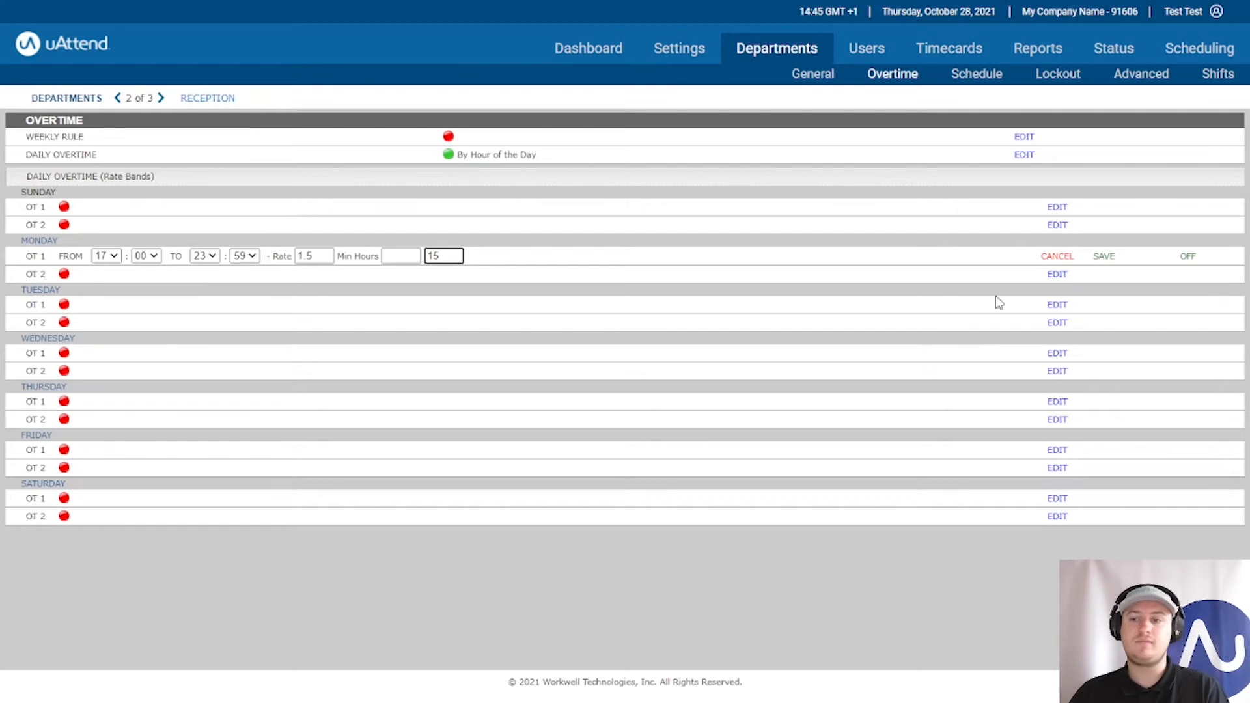
click(1104, 256)
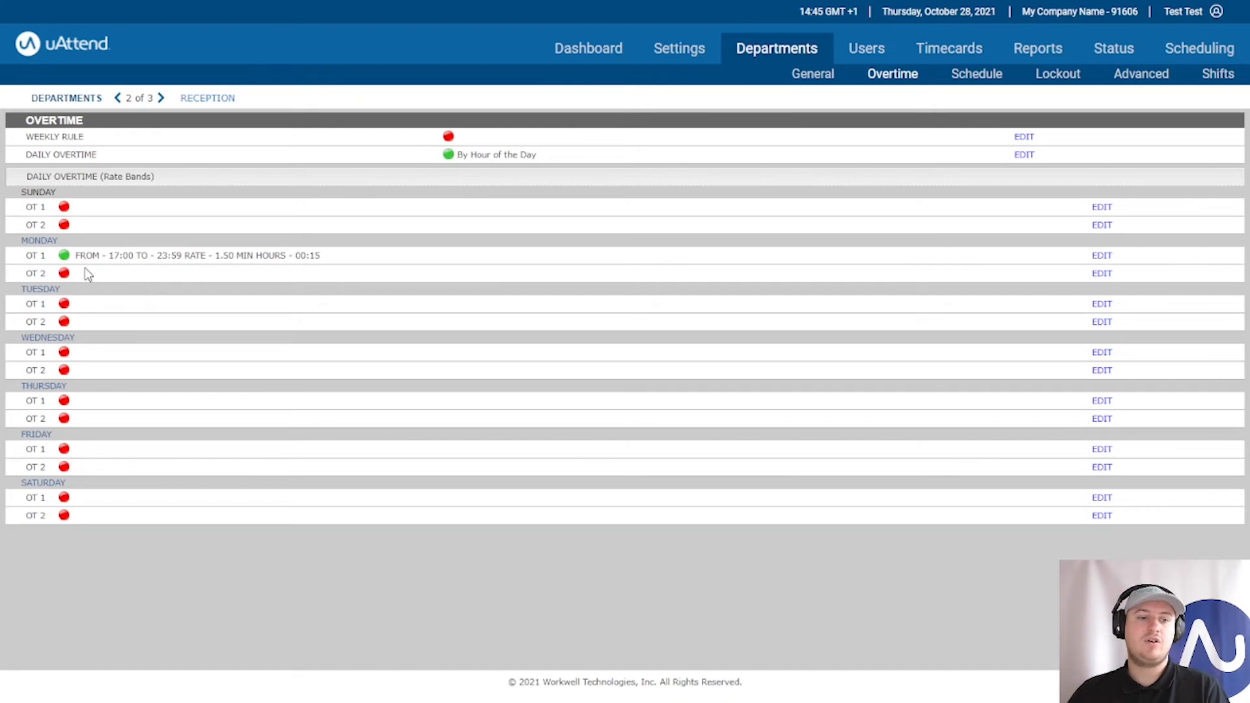
Review Monday's saved OT 1 band, including its start time and minimum duration, and the OT 2 row beneath it
drag(28, 254, 327, 254)
click(362, 331)
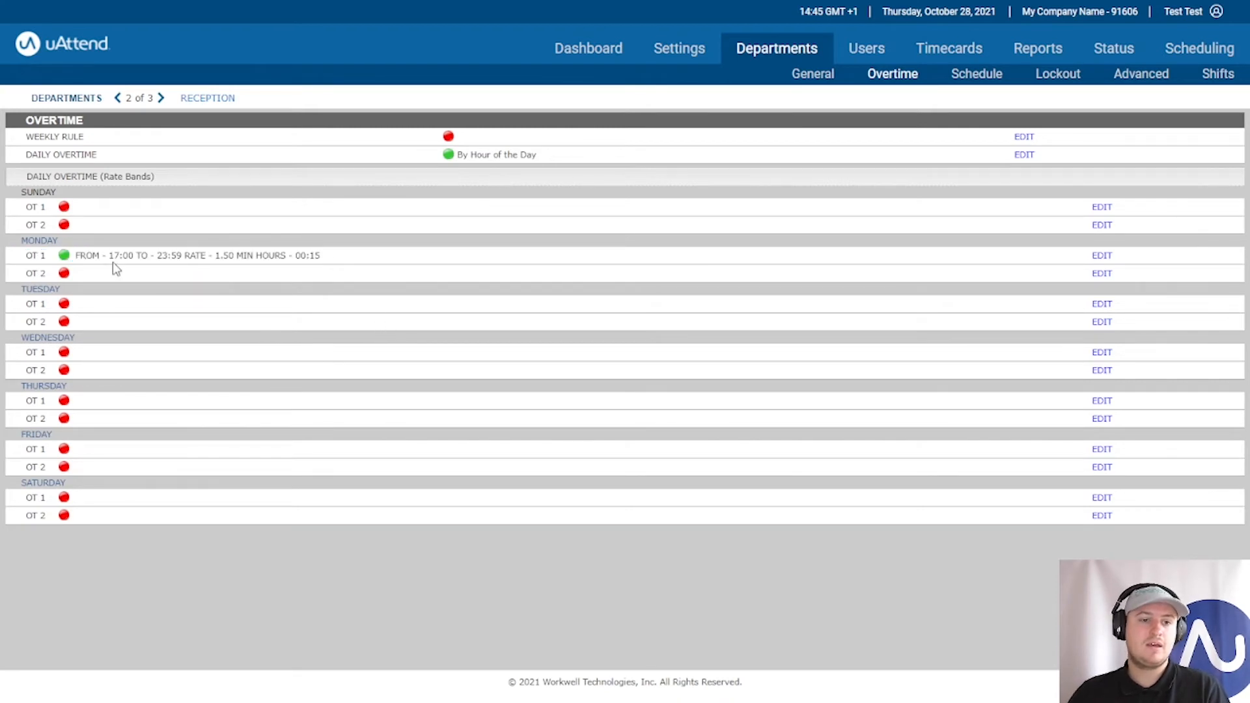
drag(115, 256, 135, 255)
click(154, 292)
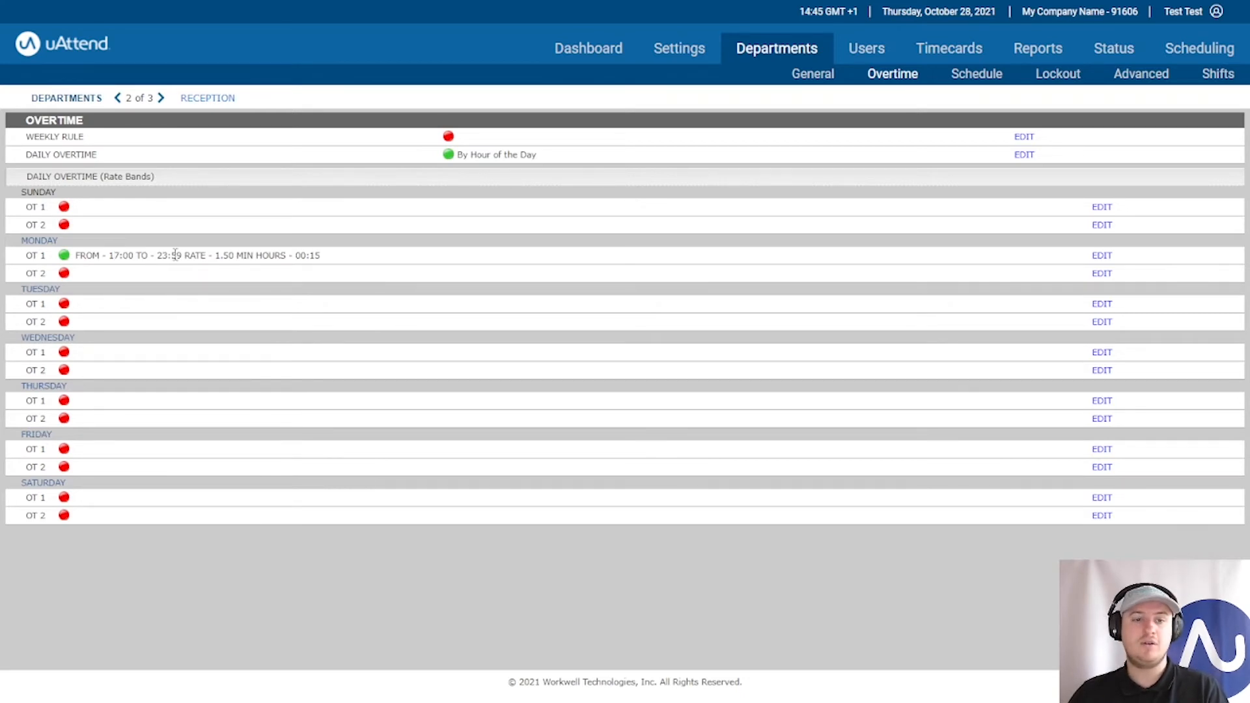
drag(310, 256, 321, 255)
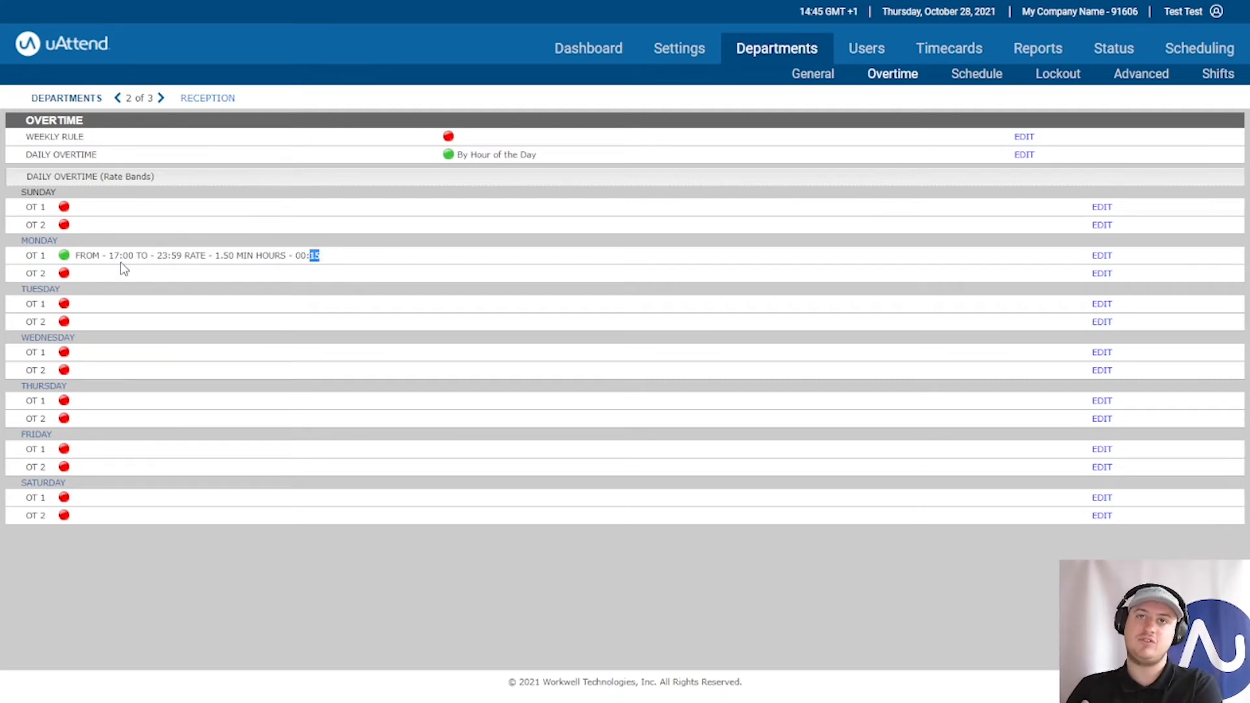
click(346, 337)
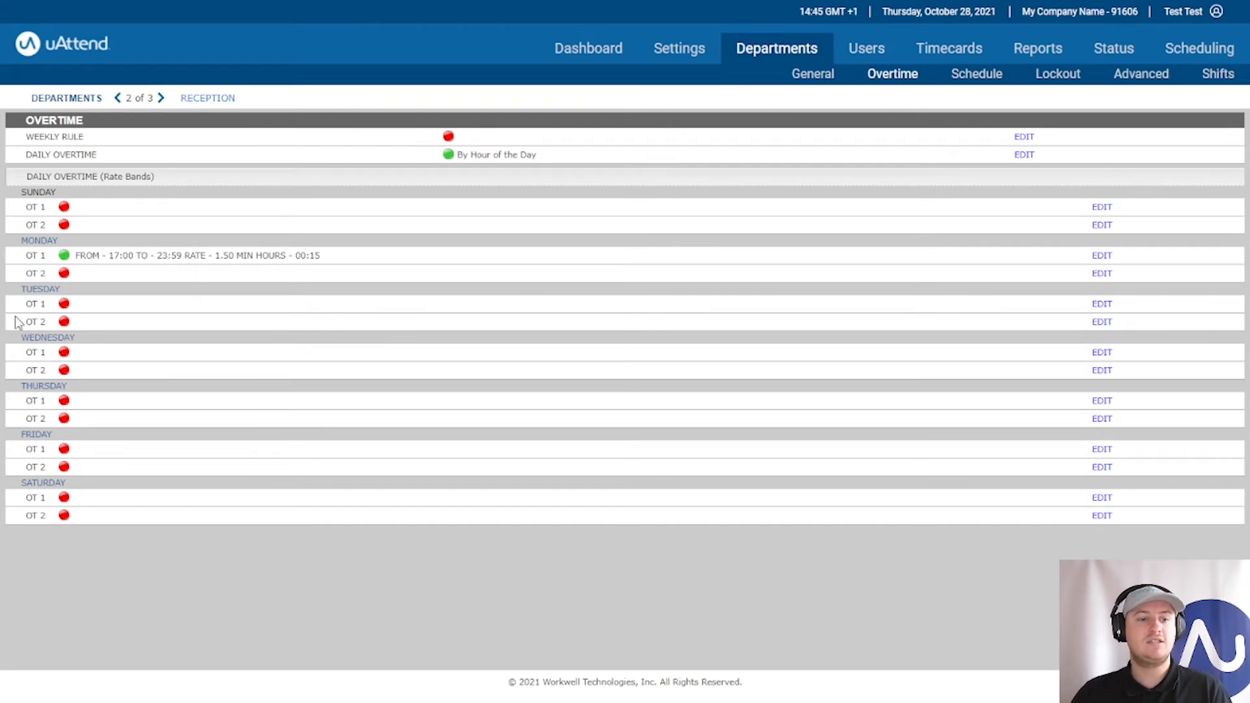
drag(27, 274, 83, 275)
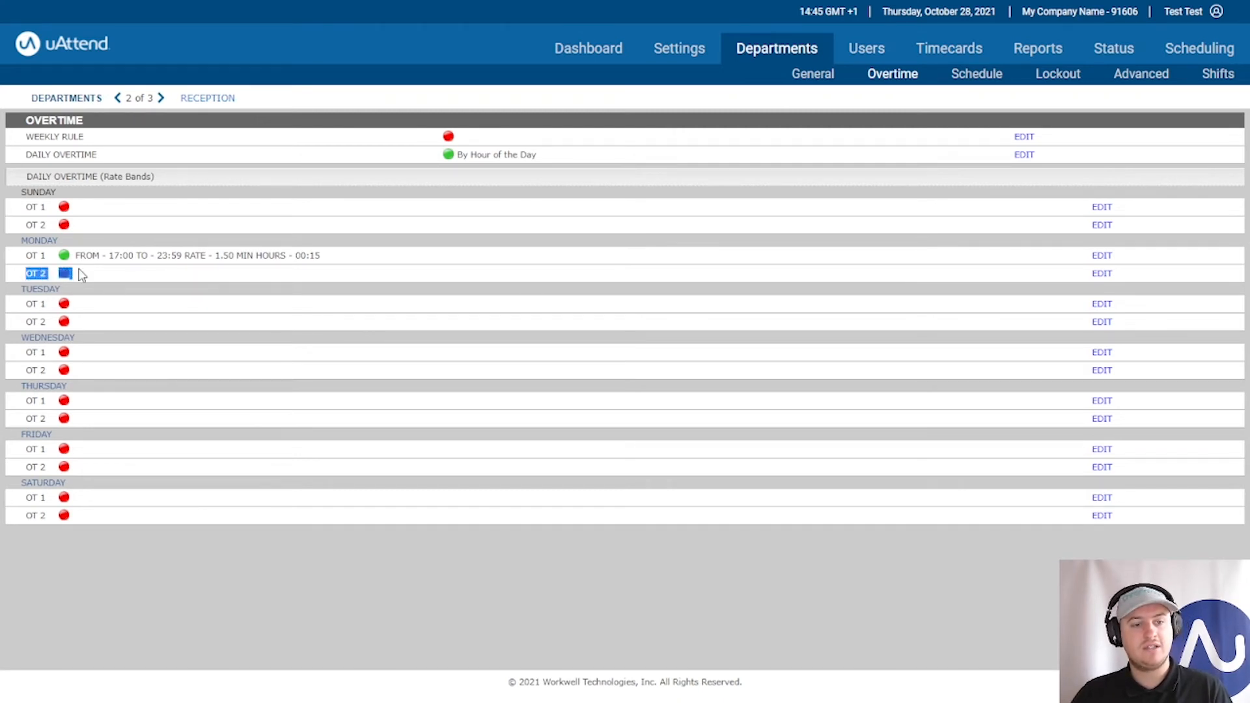
click(180, 287)
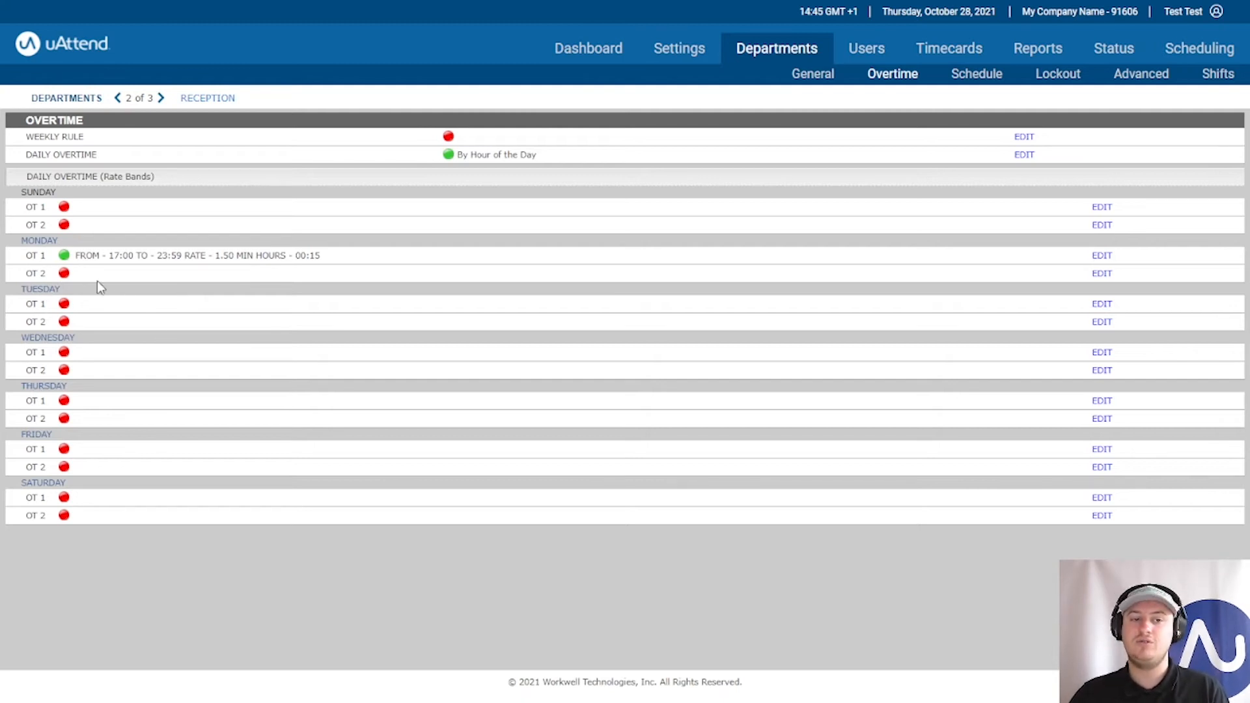
Set Monday's OT 2 rate band to run from 00:00 to 09:00
click(1101, 275)
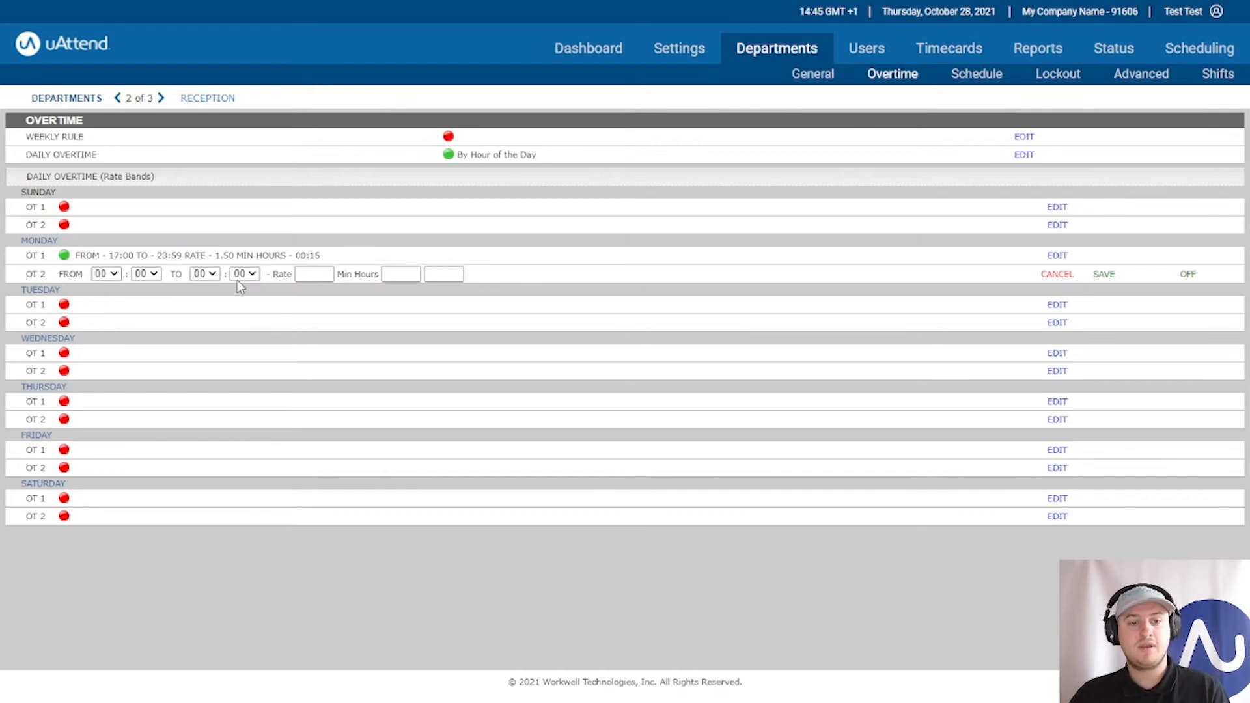
click(204, 274)
scroll(199, 325, down, 1)
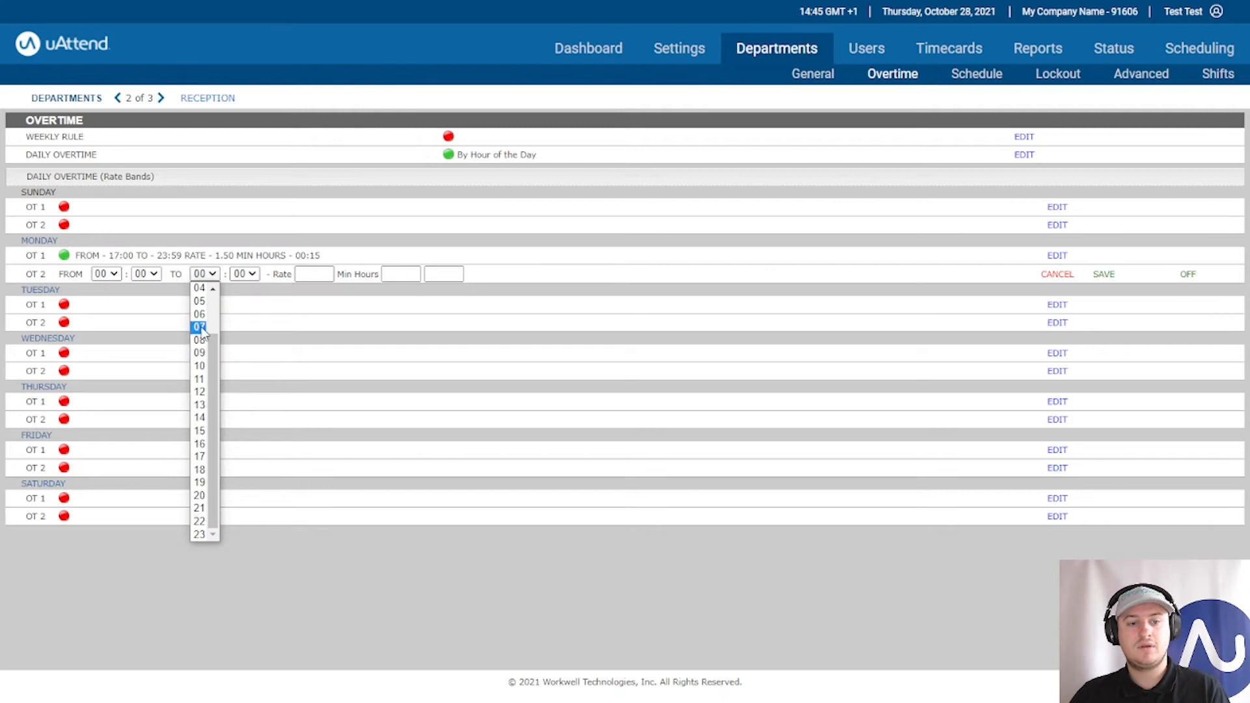
click(199, 352)
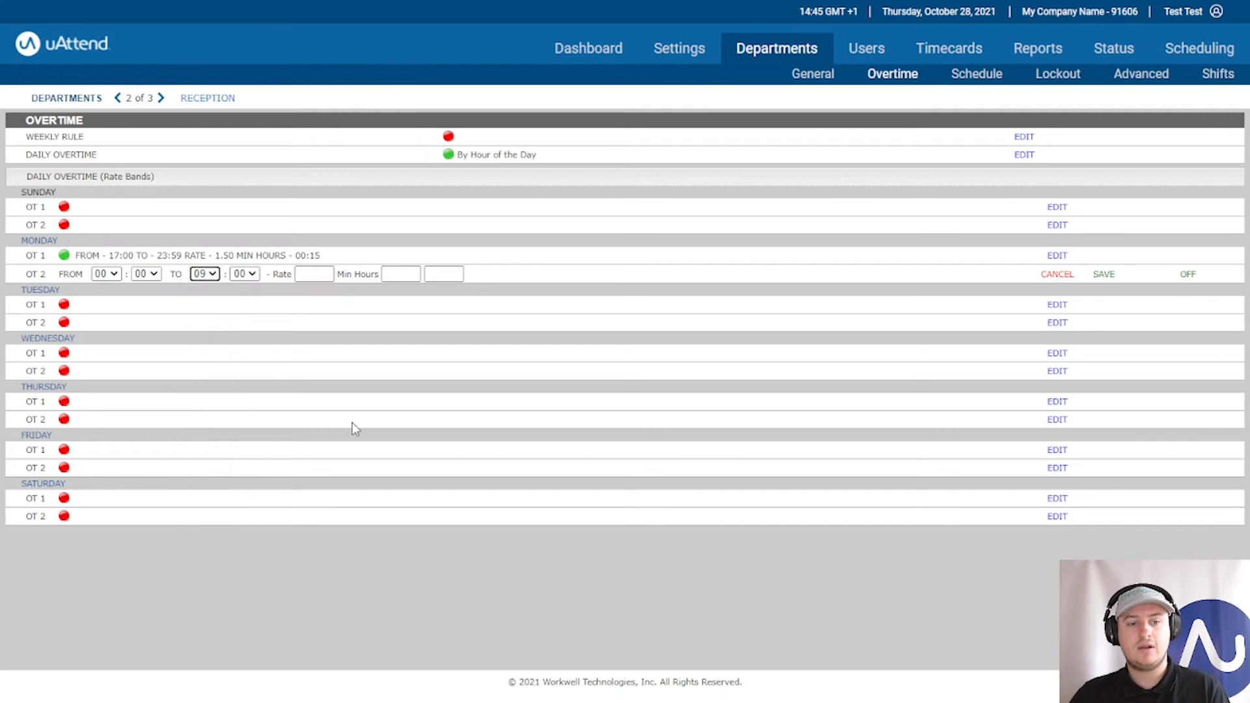
Give Monday's OT 2 band a rate of 1.5 and a minimum of 15 minutes, and save it
click(314, 275)
text(1.5)
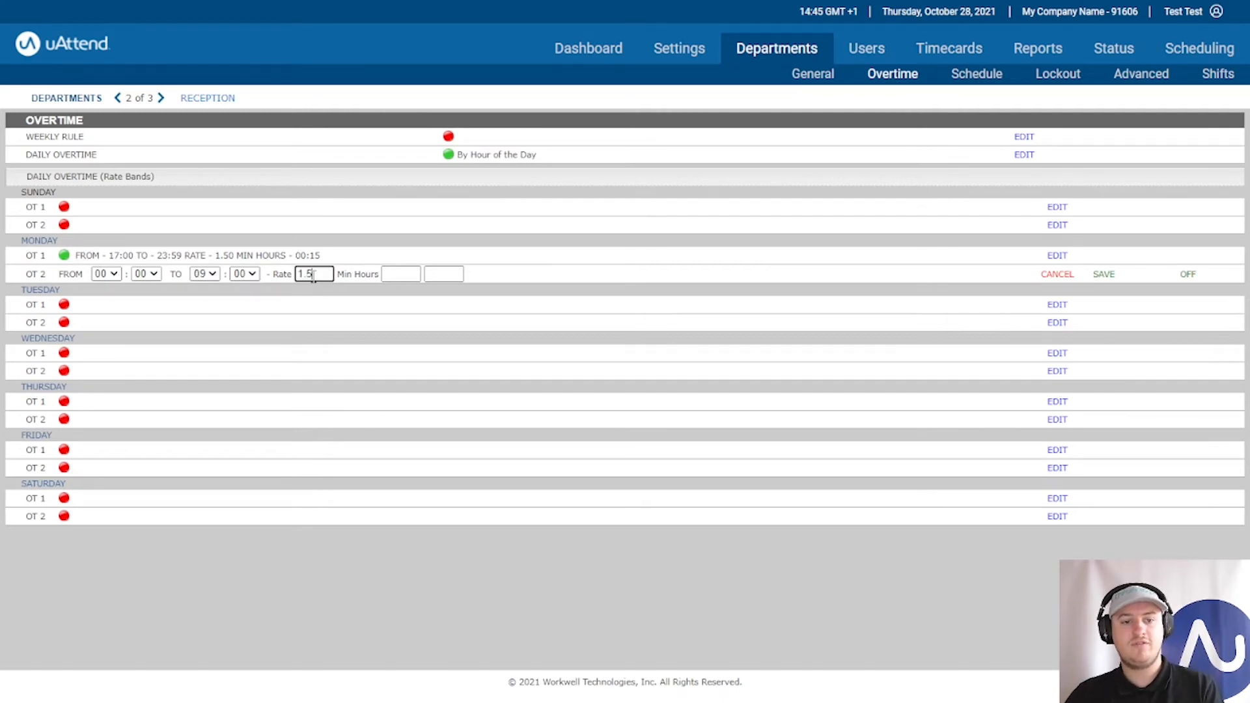
click(443, 273)
text(15)
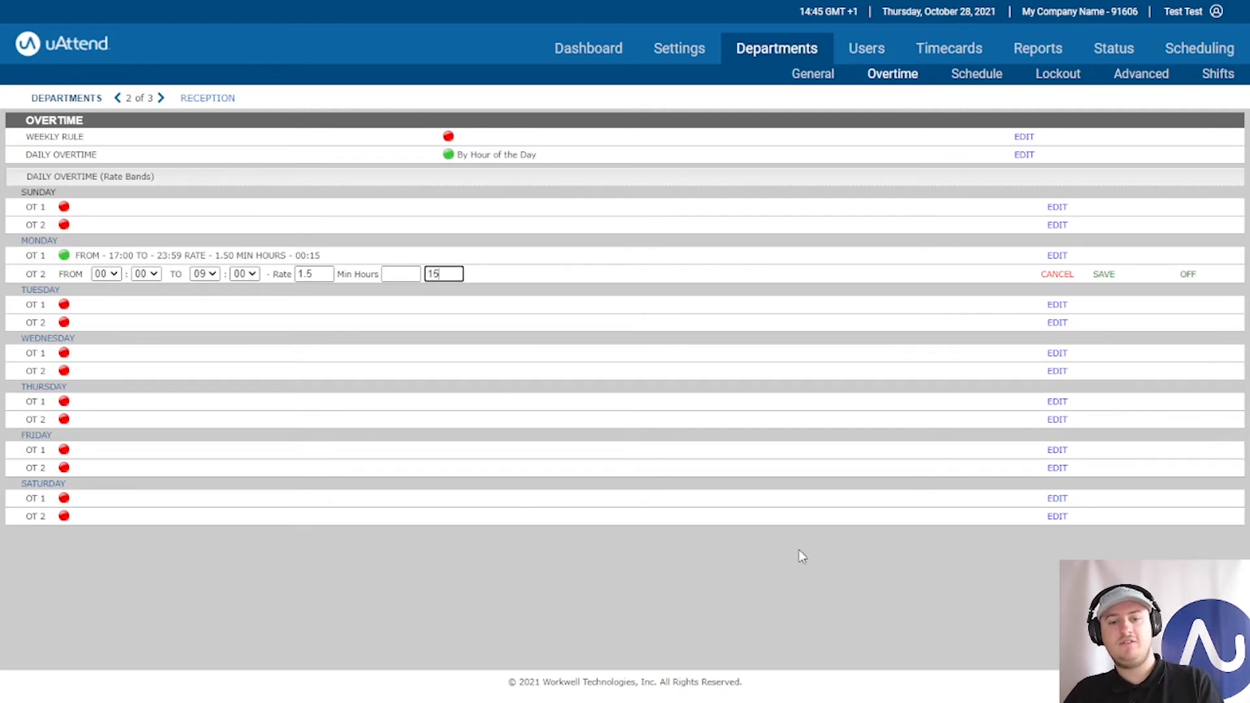
click(1104, 275)
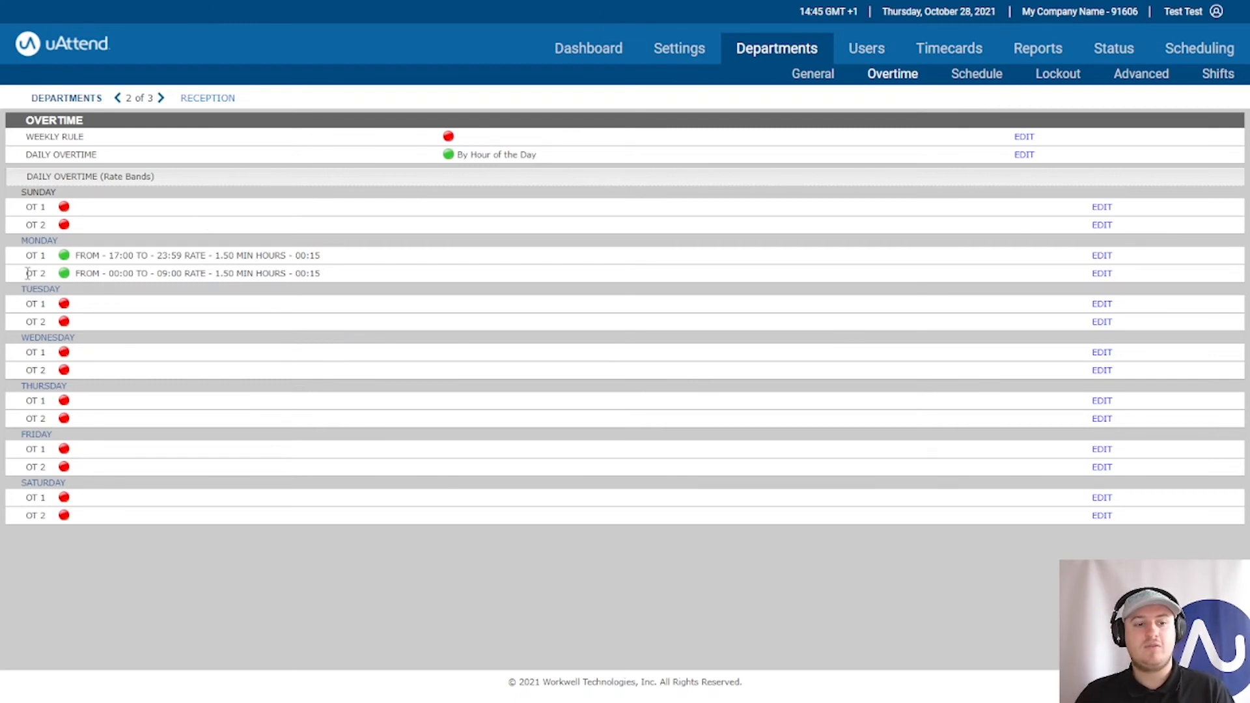
drag(25, 273, 56, 277)
click(495, 363)
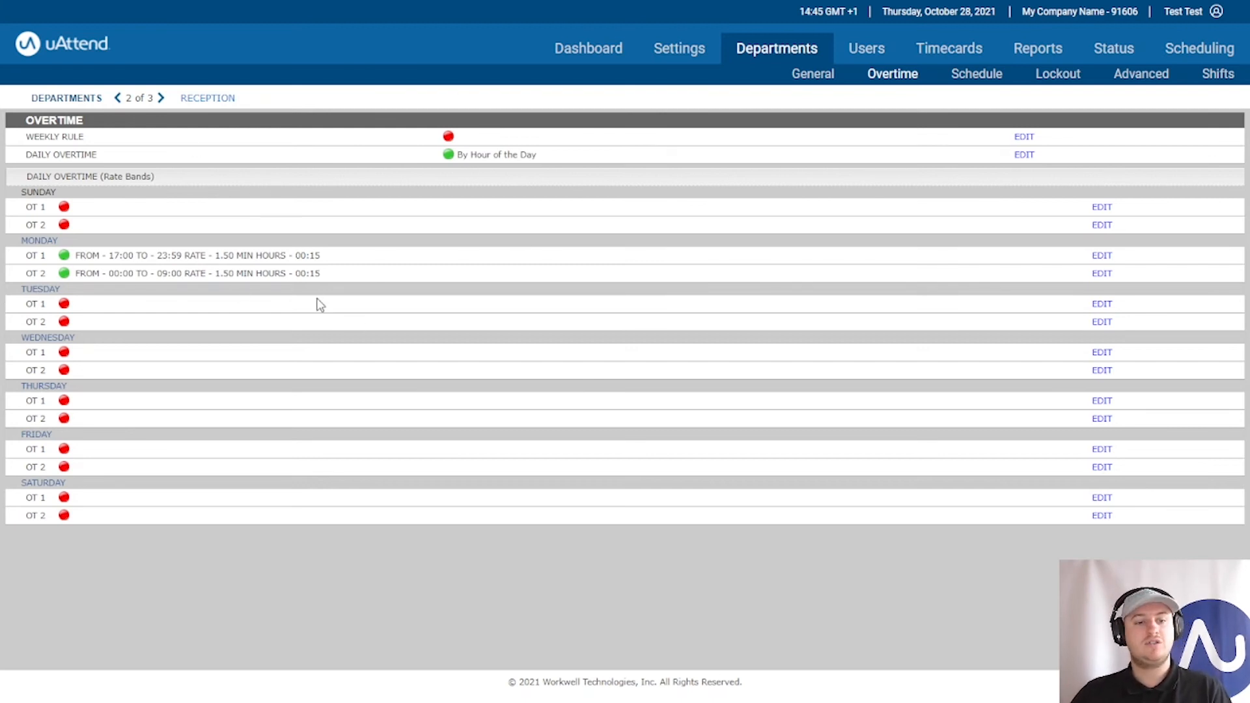
Open the timecard of the Reception department employee for the 24/10/21 - 30/10/21 pay period and locate Monday 25/10/21
click(978, 55)
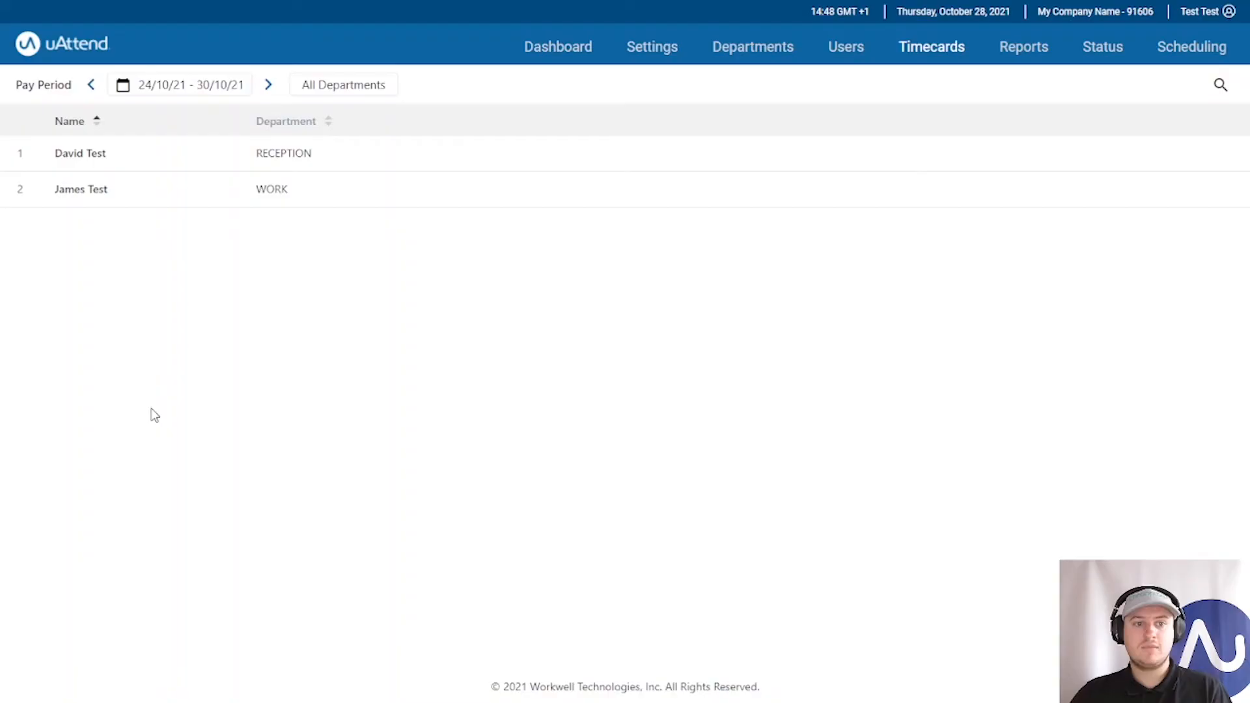
click(73, 157)
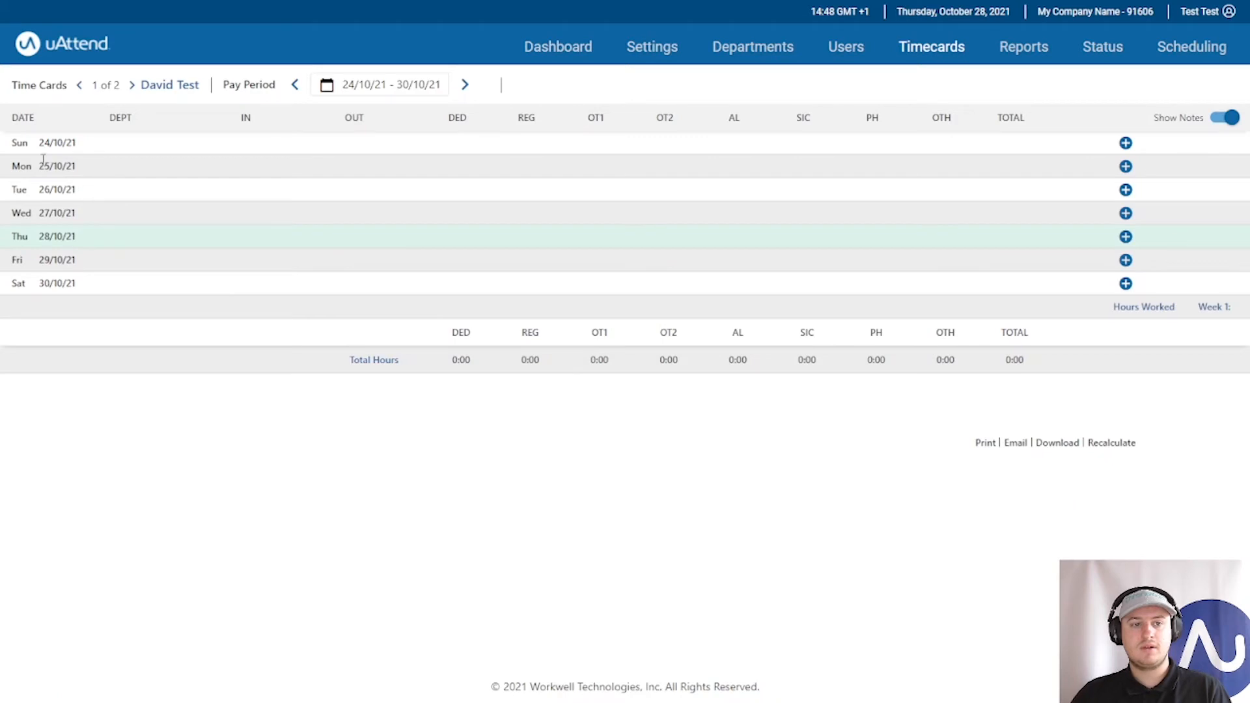
drag(39, 170, 90, 164)
click(79, 170)
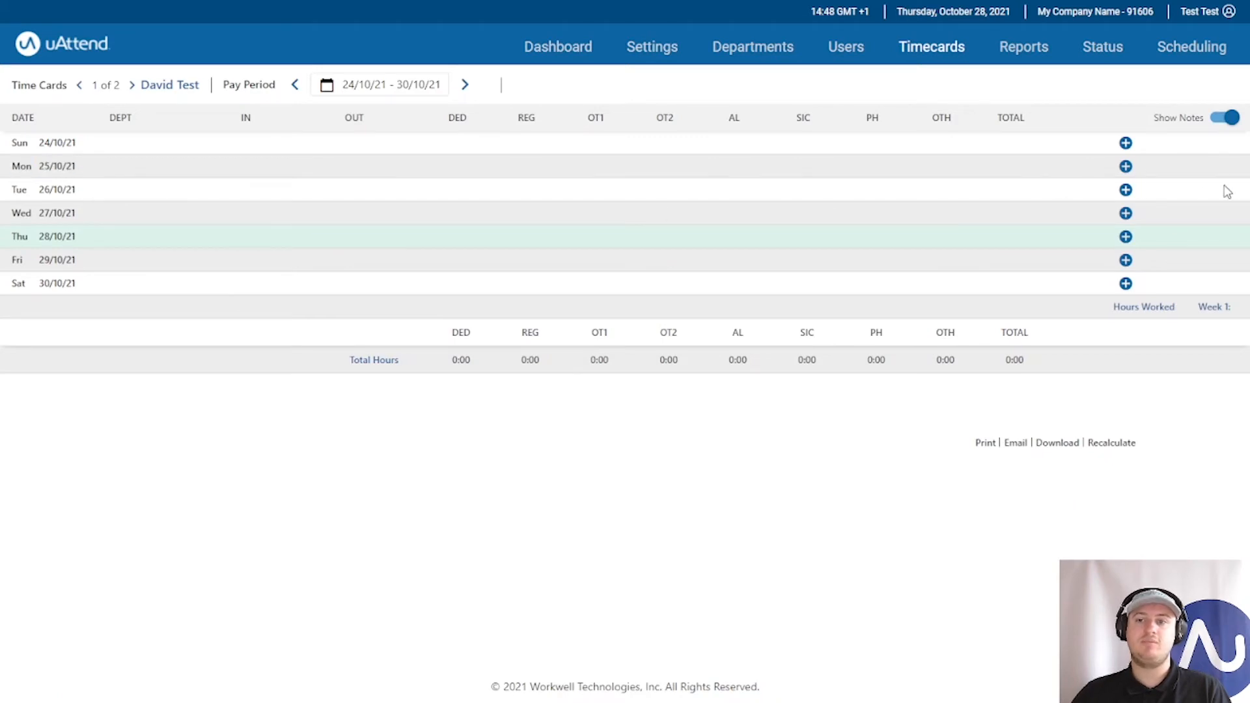
Add and save an In/Out clocking for Monday 25/10/21 with in time 06:00 and out time 19:00
click(1126, 166)
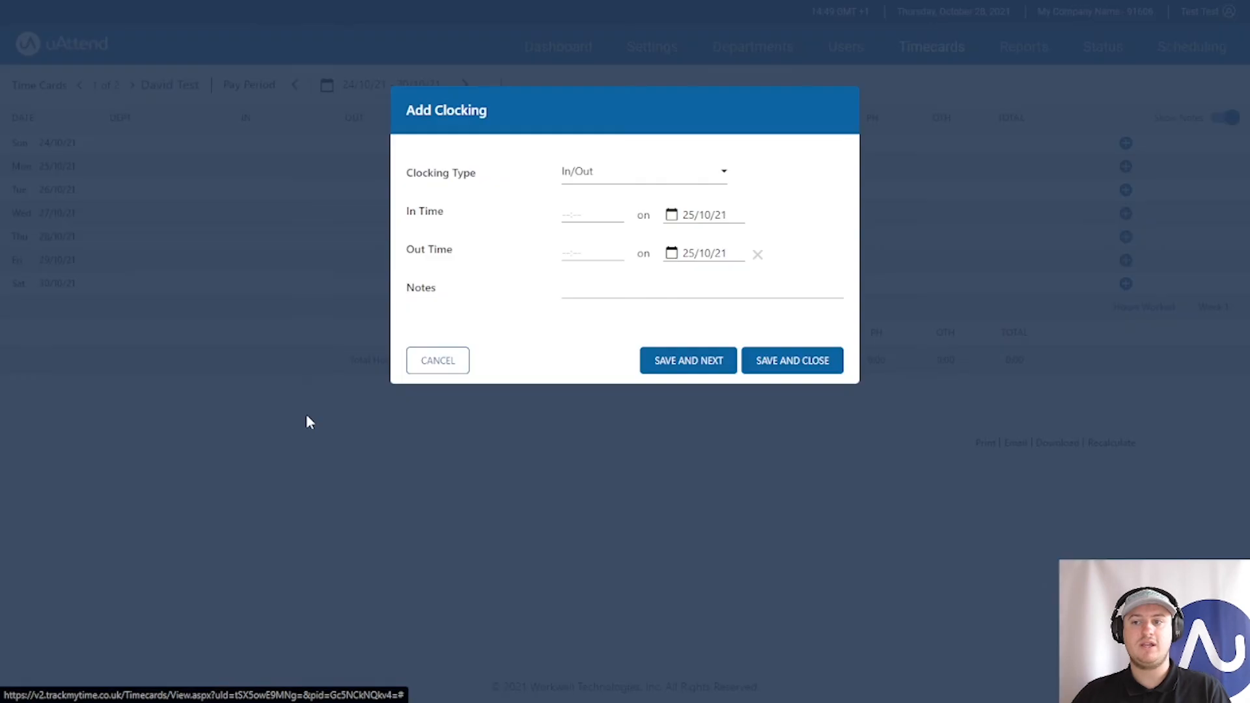
click(574, 214)
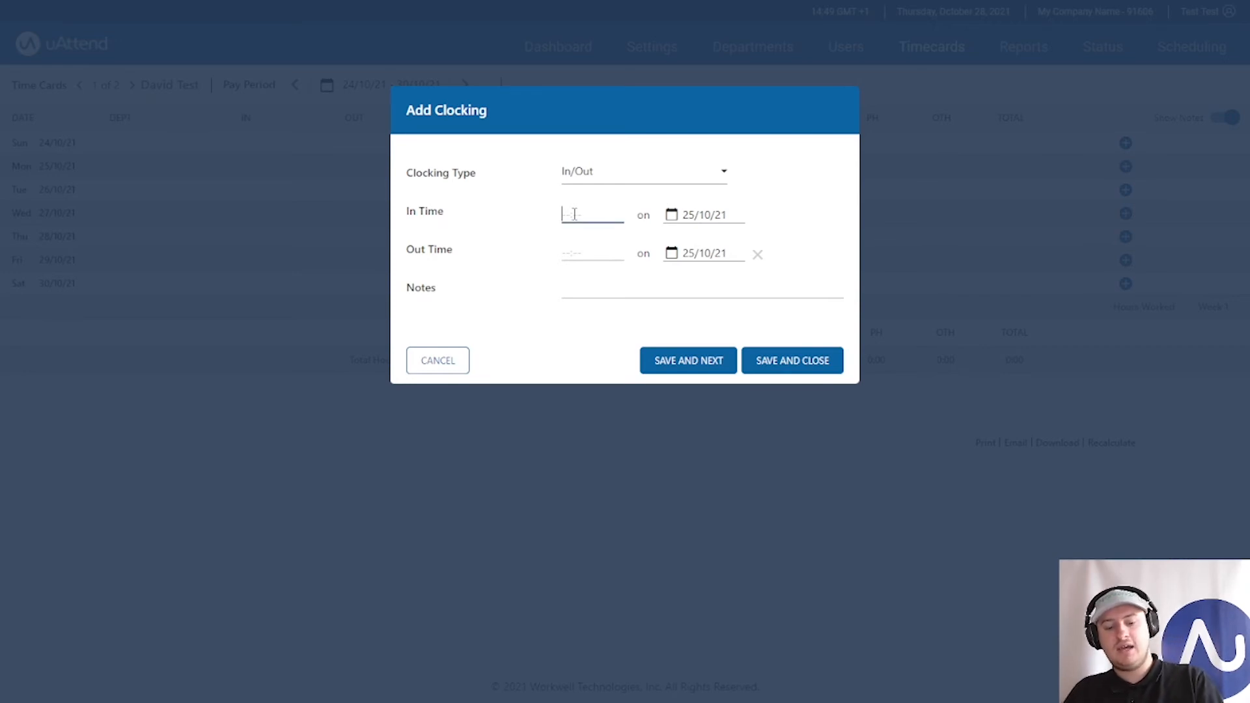
text(6:00)
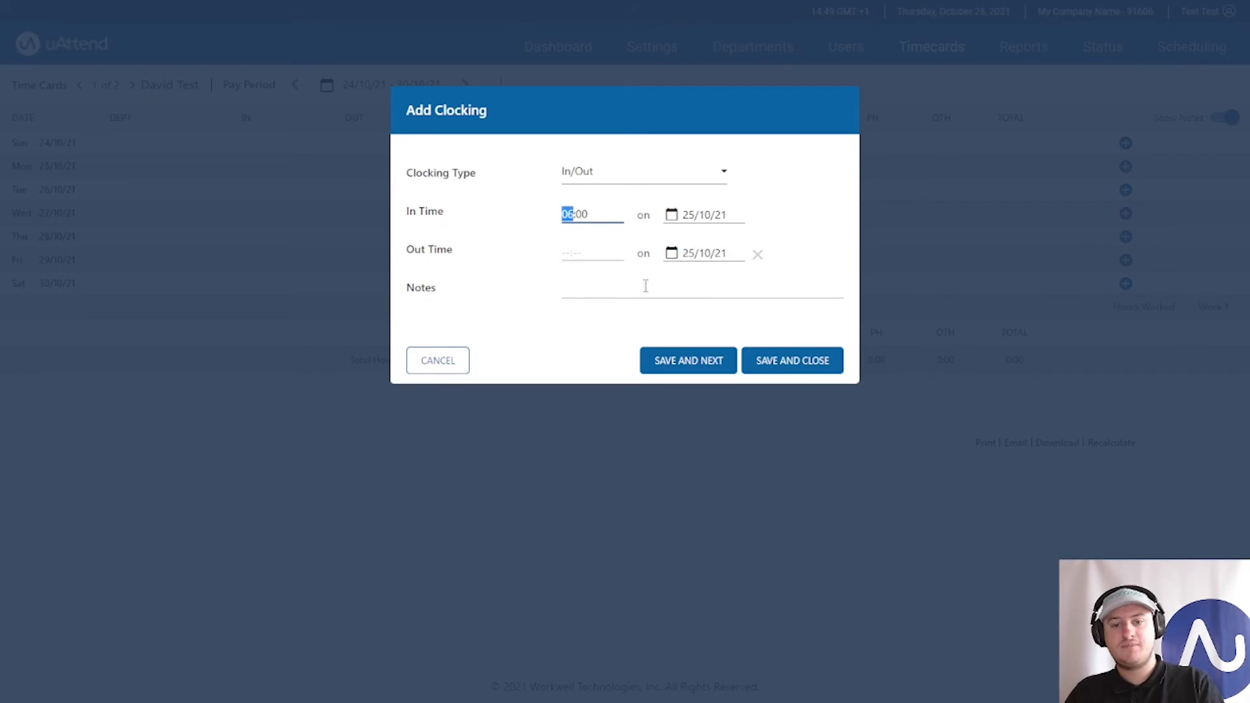
click(589, 260)
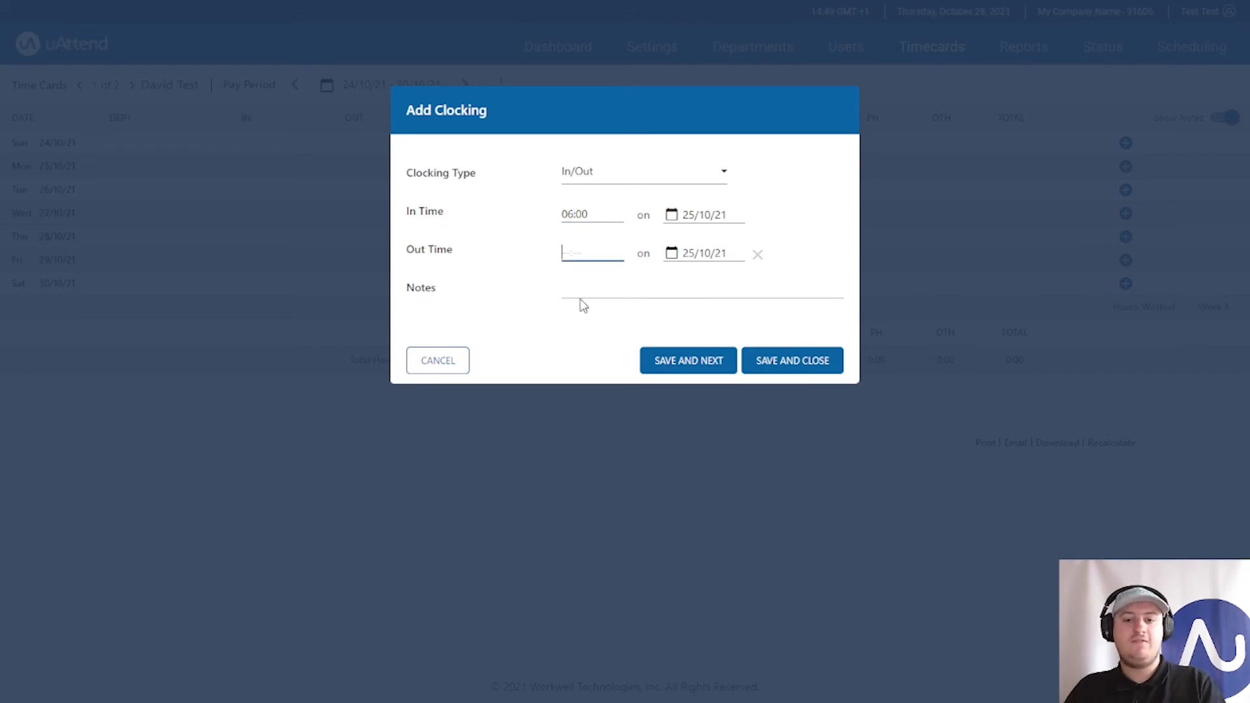
text(19:00)
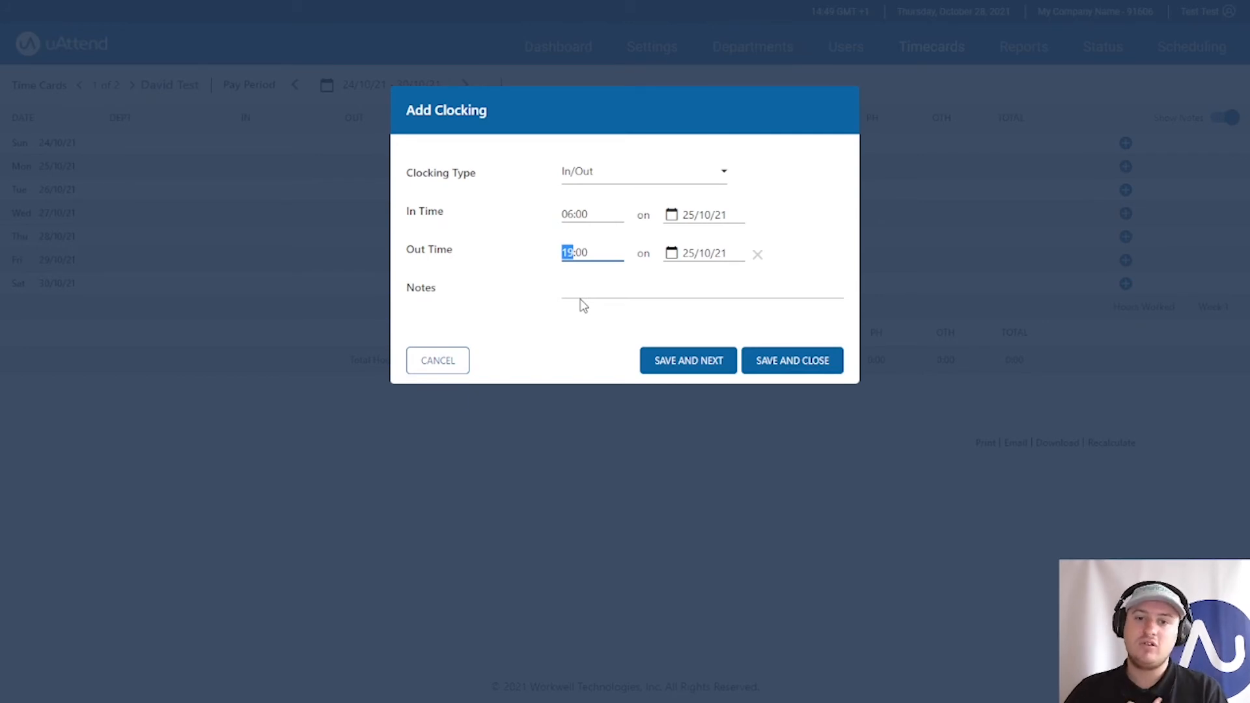
click(824, 360)
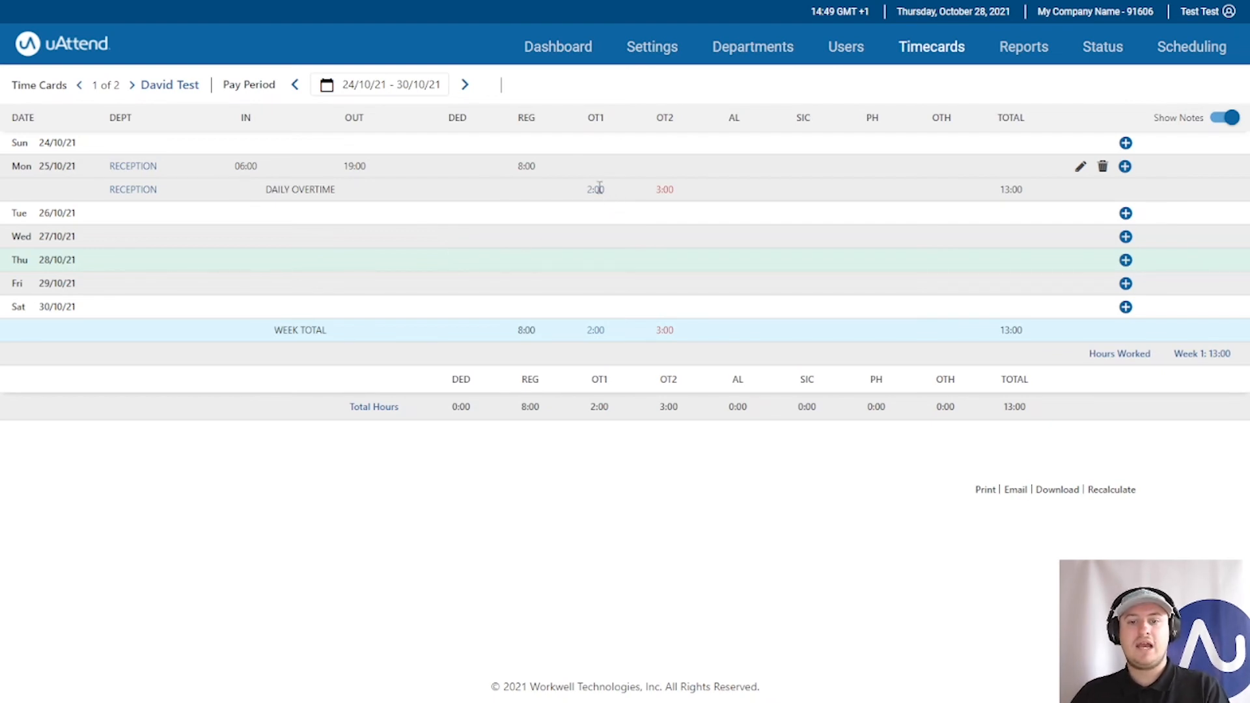
Examine the OT1 and OT2 hours in Monday's daily overtime row on the timecard
drag(587, 189, 605, 190)
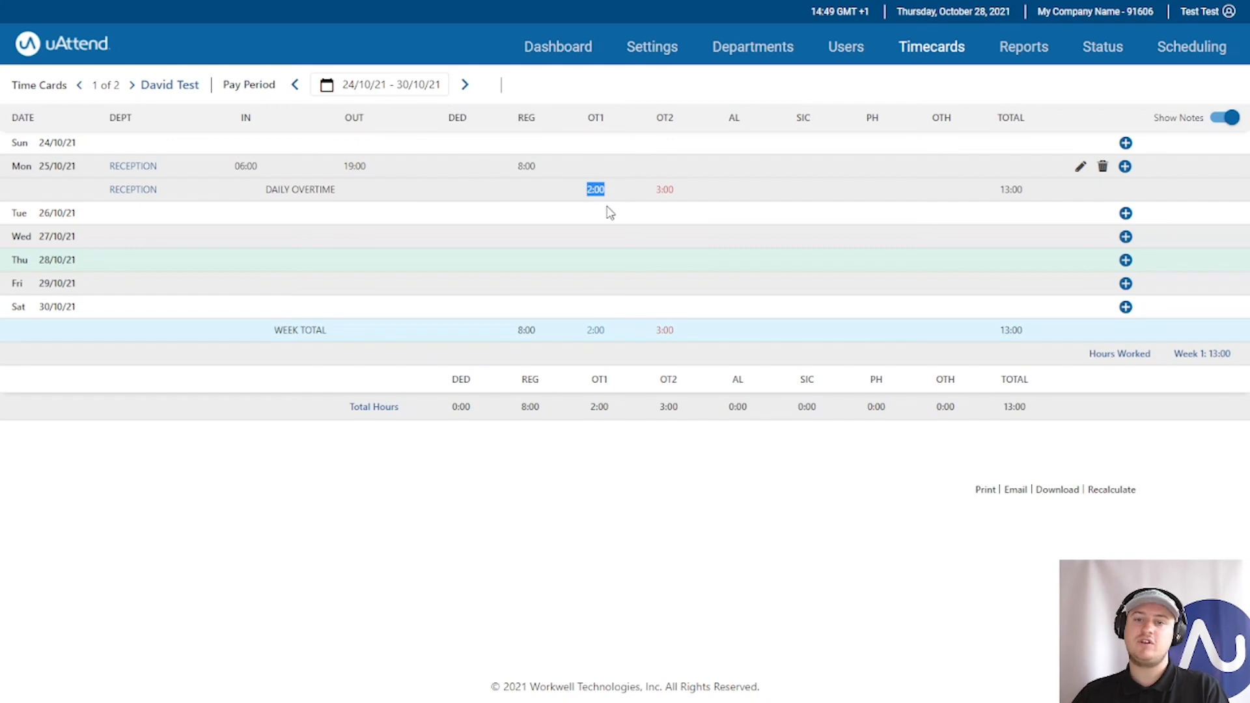
drag(589, 117, 607, 126)
click(636, 228)
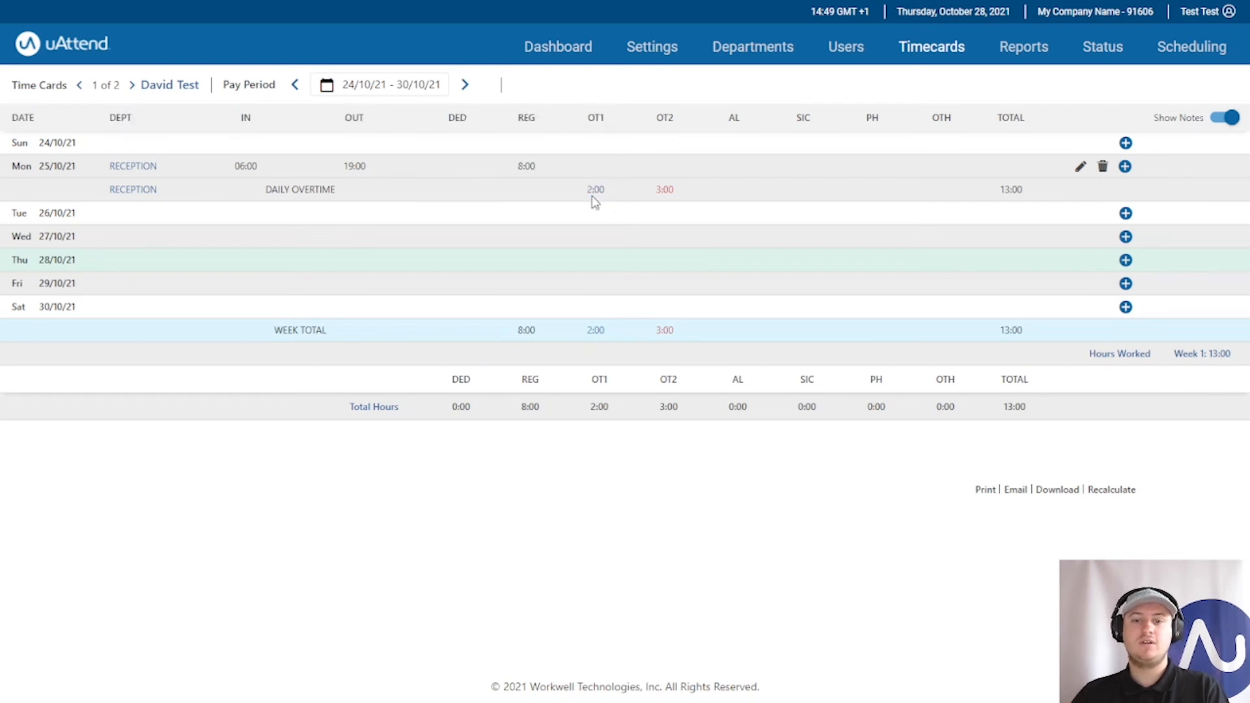
drag(588, 190, 605, 191)
click(632, 268)
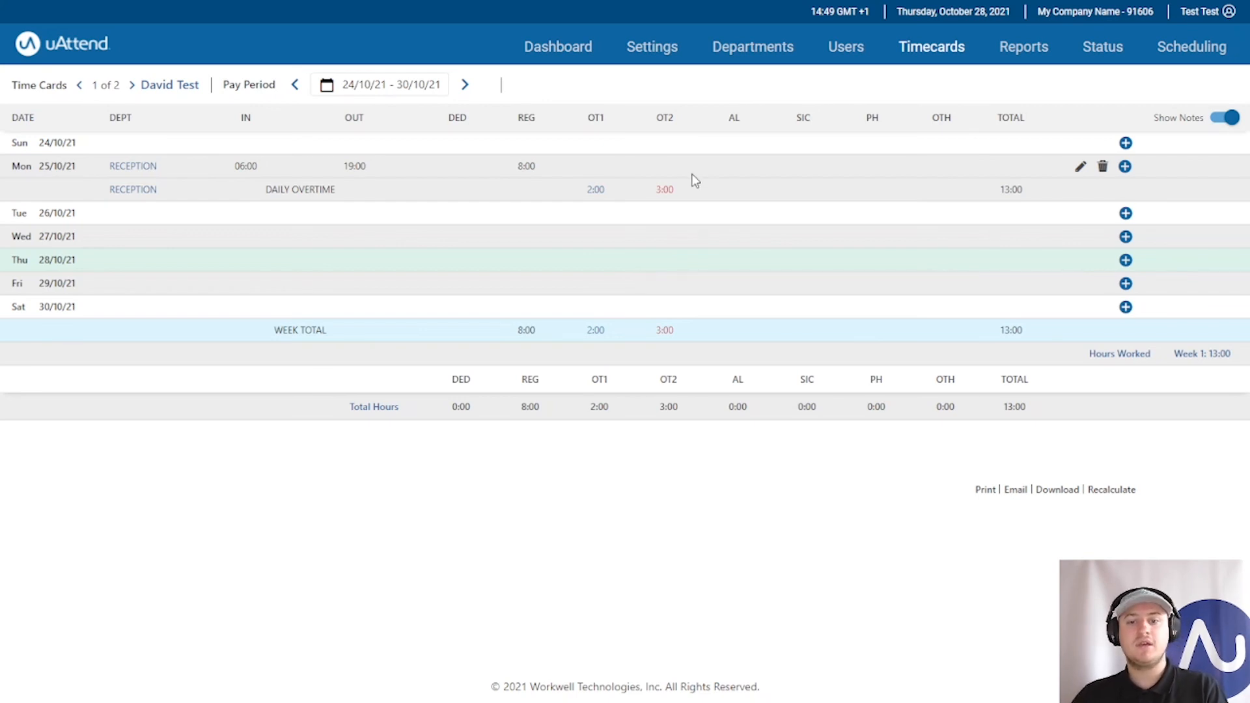
drag(655, 189, 675, 190)
click(692, 225)
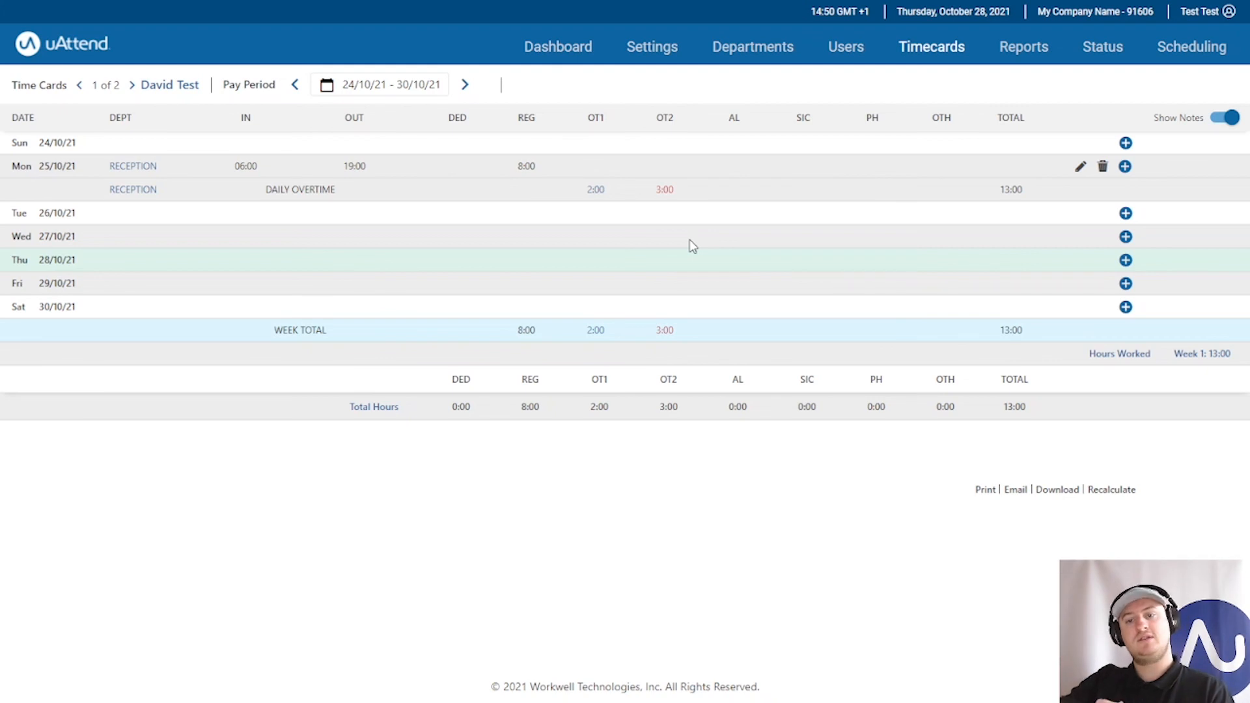
drag(657, 189, 682, 196)
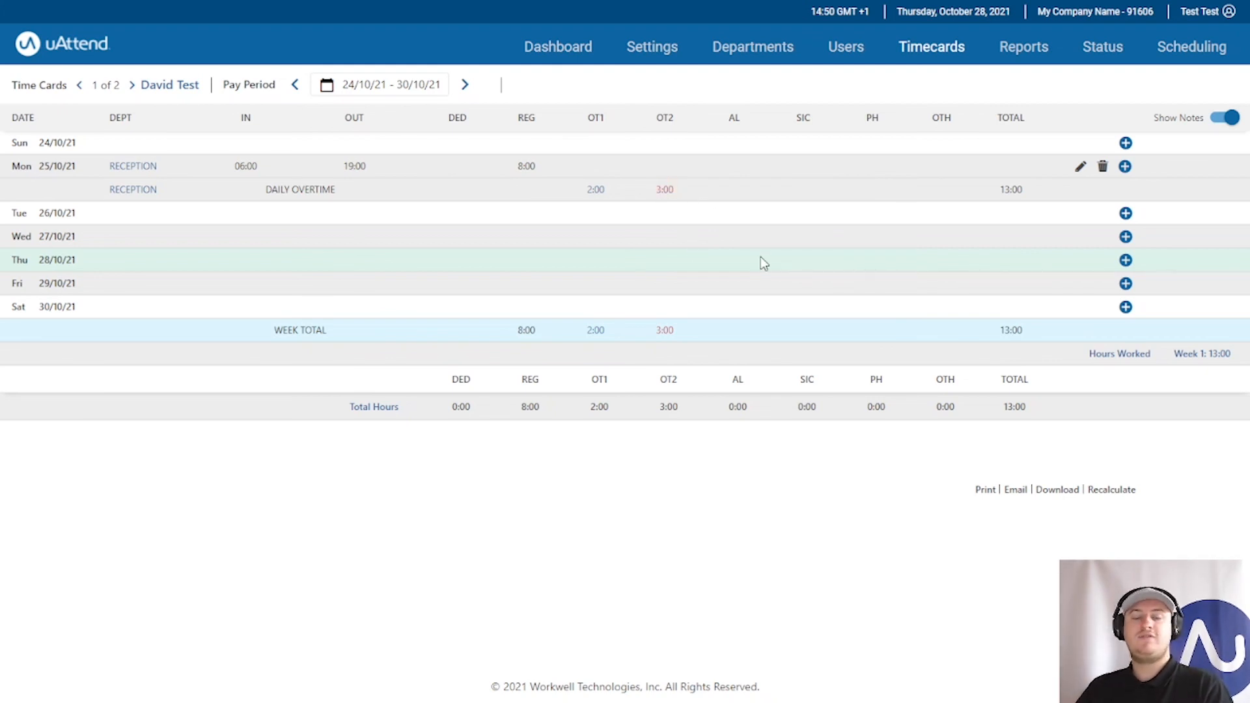